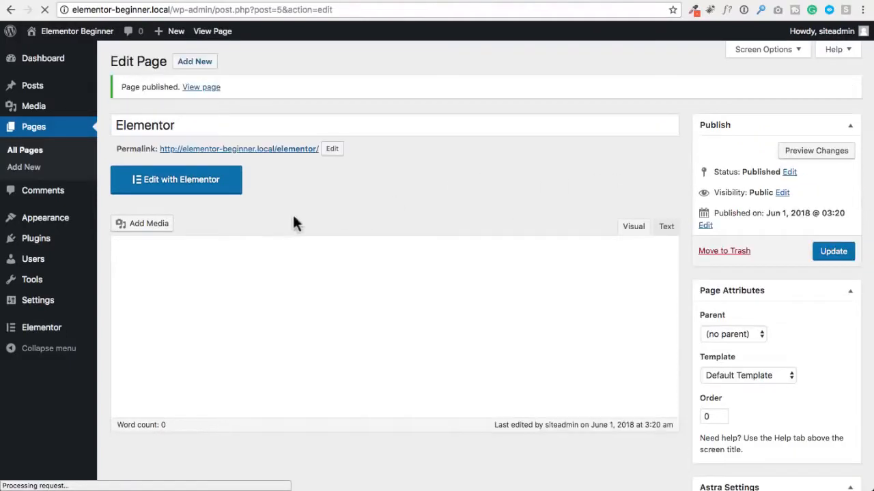
Step: Open the page in the Elementor editor, and hide and restore the widget panel to preview the page
left_click(176, 188)
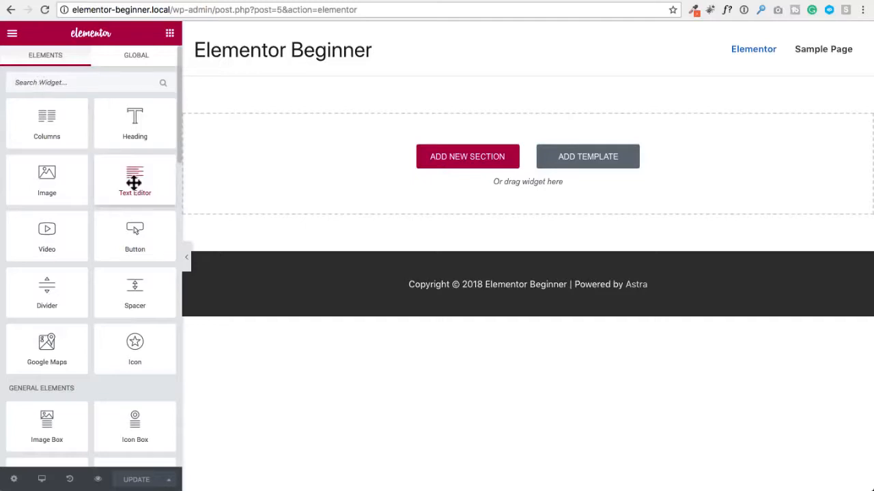
left_click(189, 260)
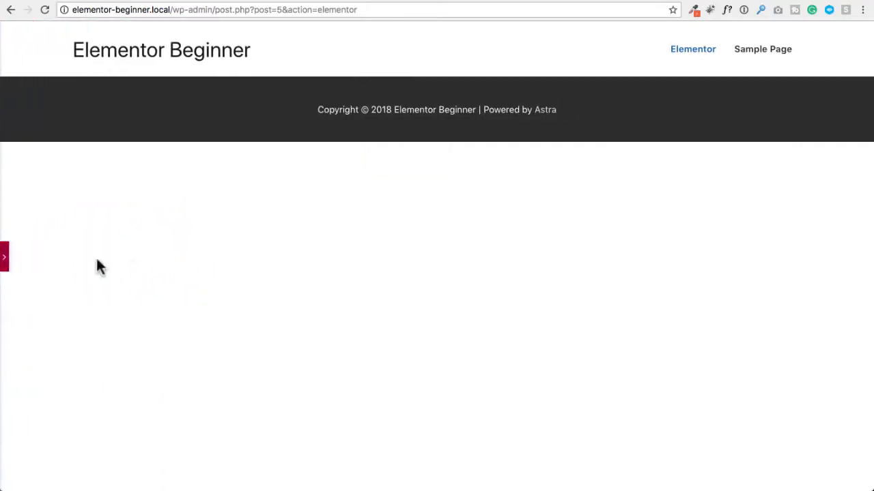
left_click(6, 261)
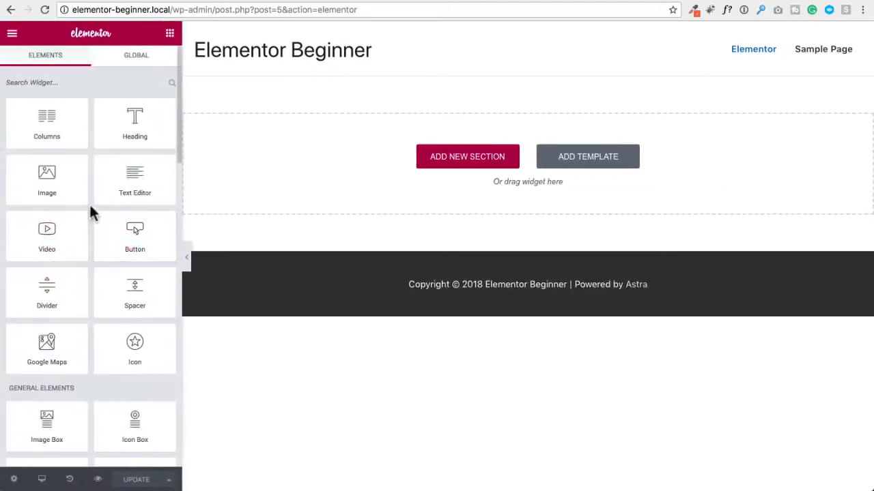
Step: Review the default color settings, including the text color's picker and the available preset palettes
left_click(12, 34)
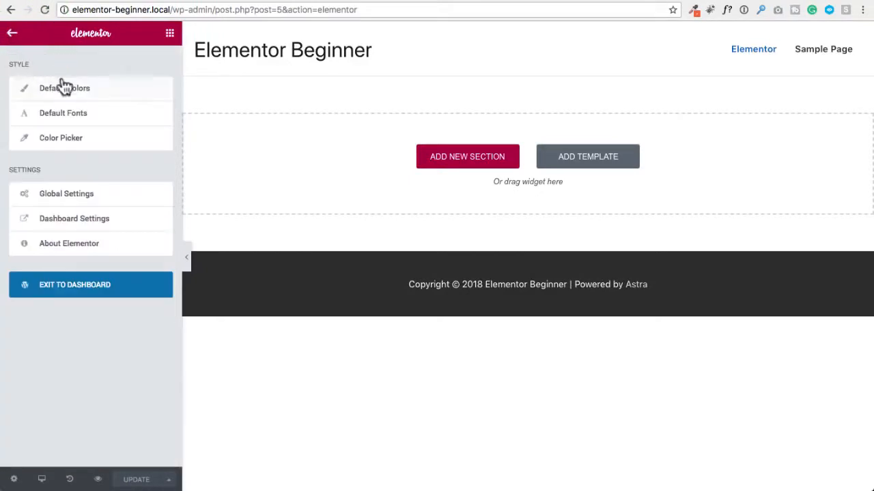
left_click(70, 94)
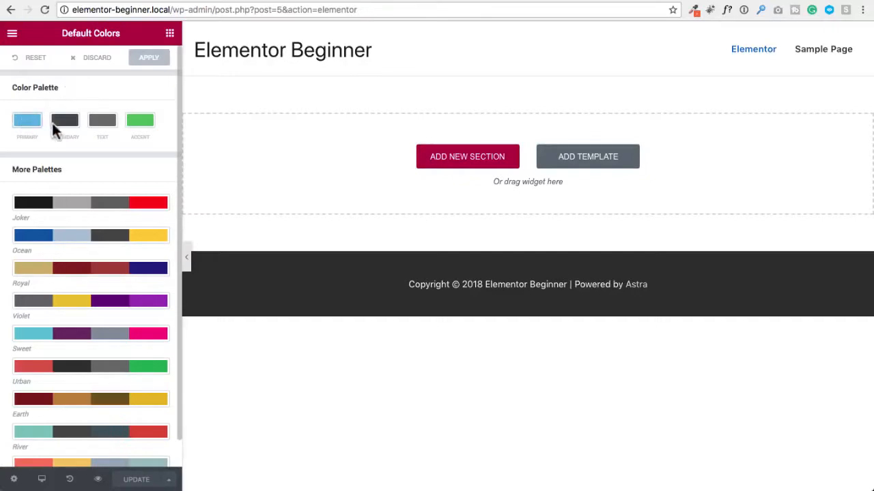
left_click(108, 120)
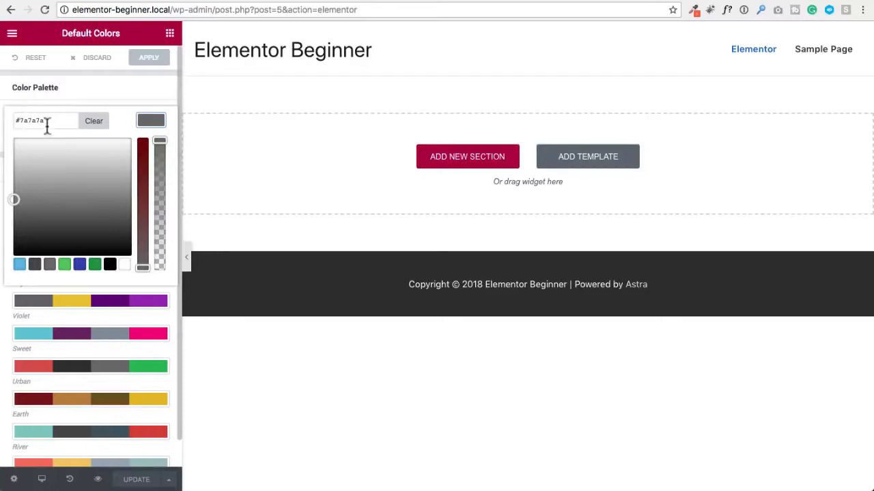
left_click(80, 94)
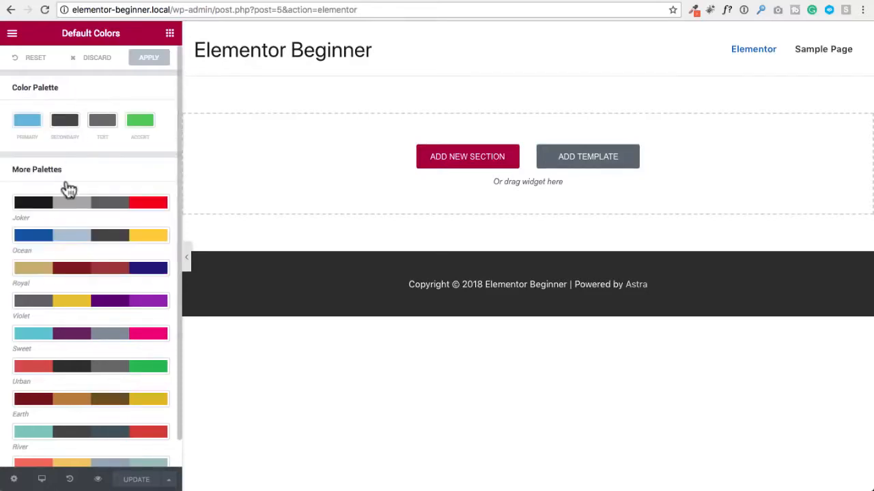
scroll(107, 248, "down", 2)
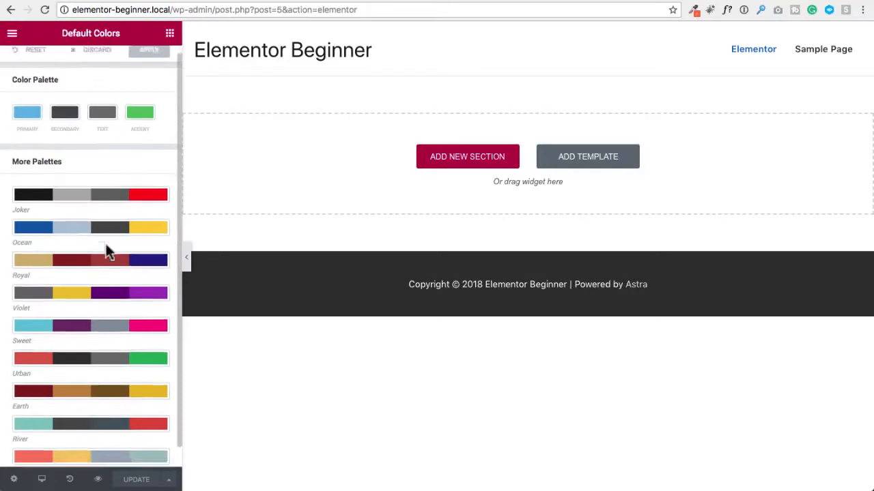
scroll(96, 244, "up", 2)
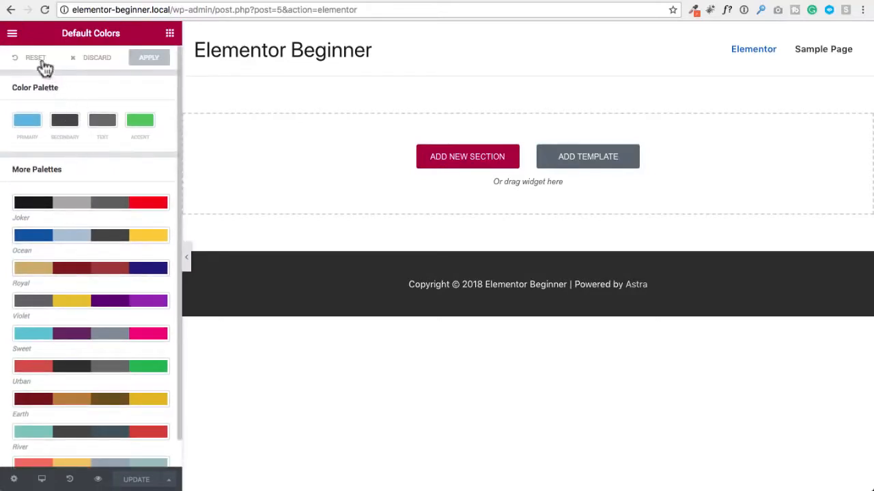
left_click(13, 36)
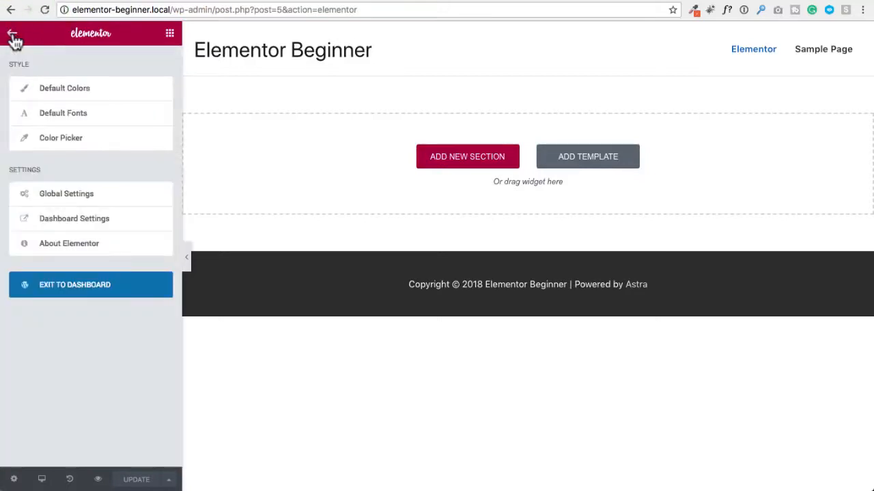
Step: Examine the default font options for the primary headline and the colors offered in the Color Picker settings
left_click(54, 122)
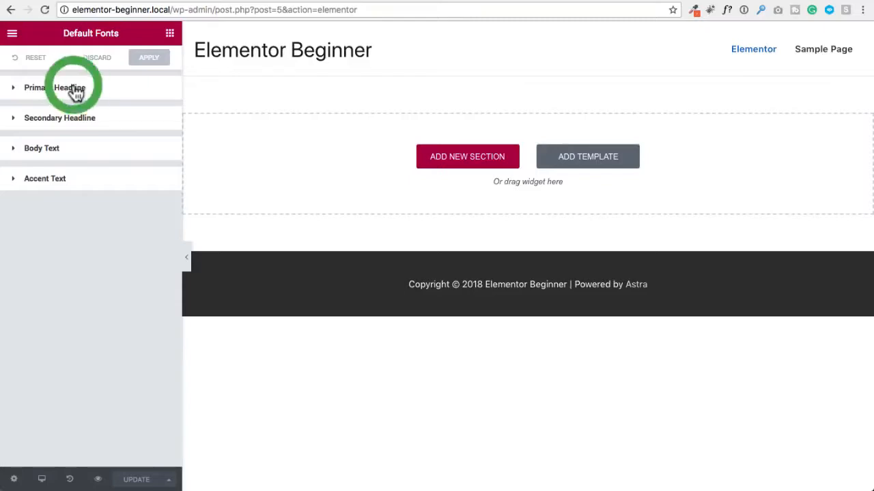
left_click(74, 90)
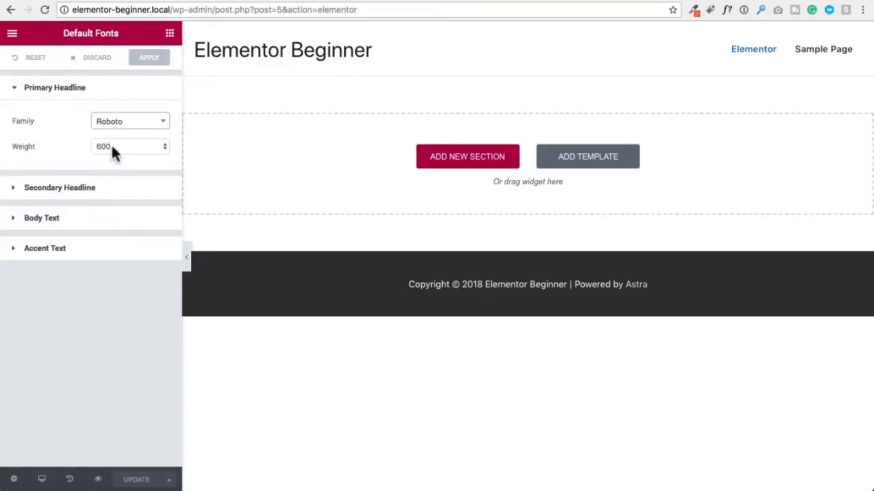
left_click(12, 35)
left_click(68, 140)
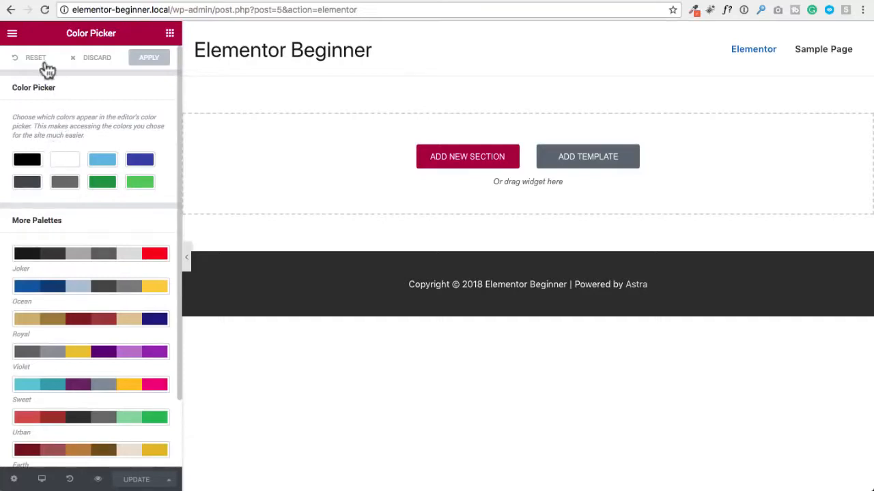
left_click(12, 34)
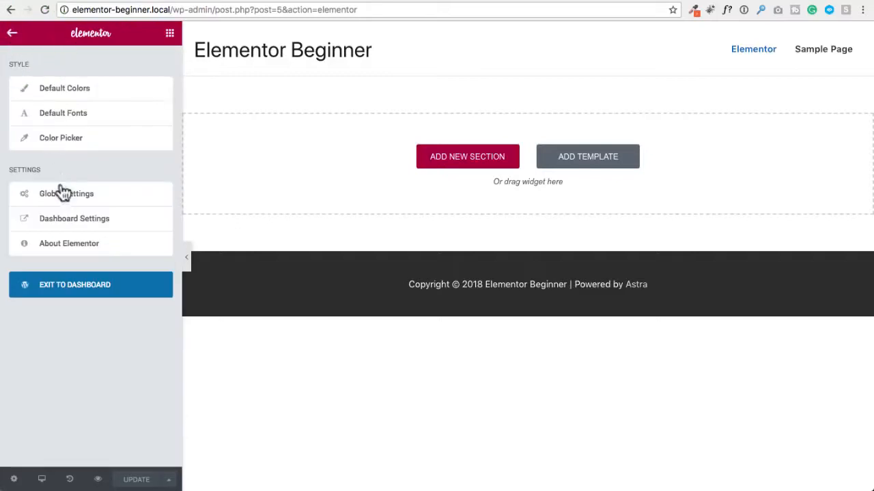
Step: Review the Global Settings style options and return to the widget list
left_click(67, 198)
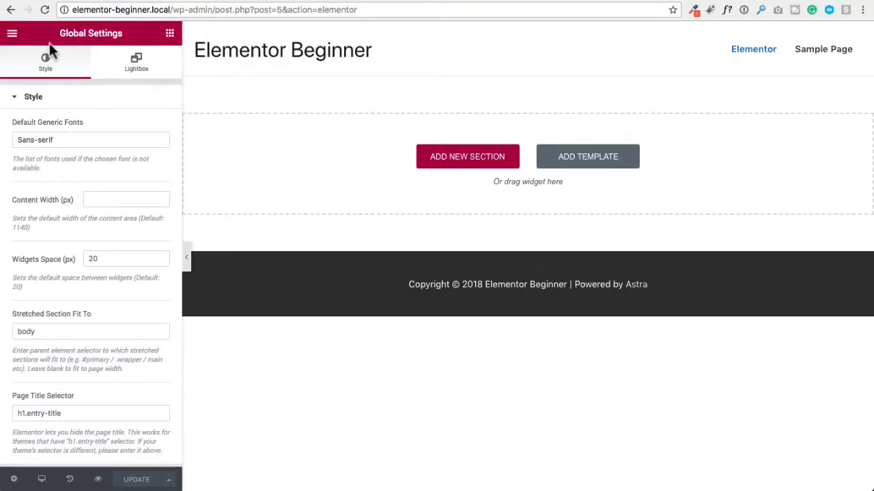
left_click(11, 37)
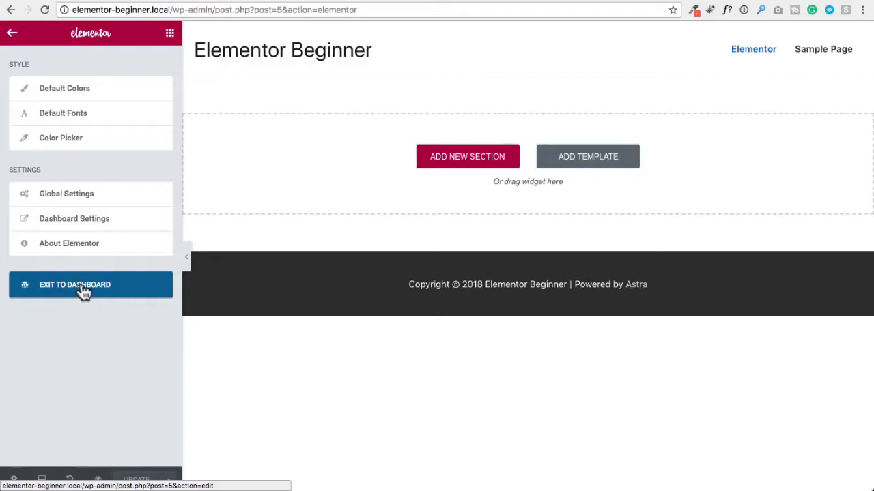
left_click(170, 35)
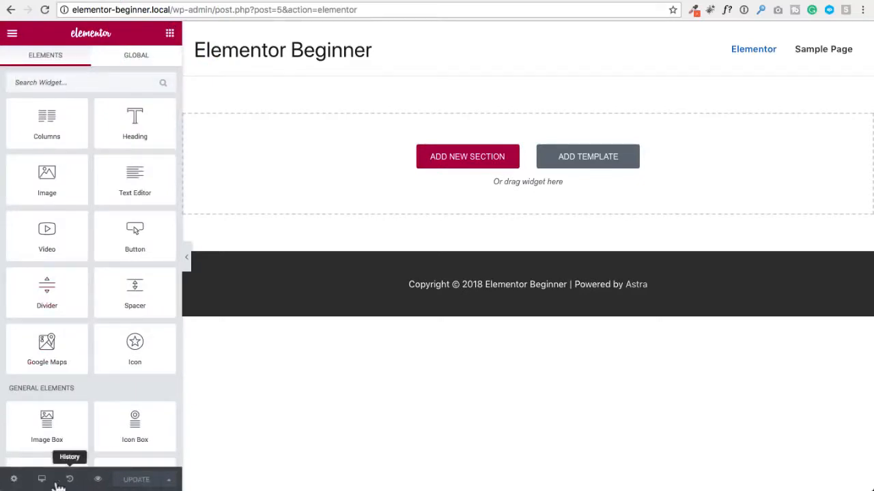
Step: Review the Page Settings, covering the status choices, advanced options, body style and custom CSS, and return to the widget list
left_click(14, 481)
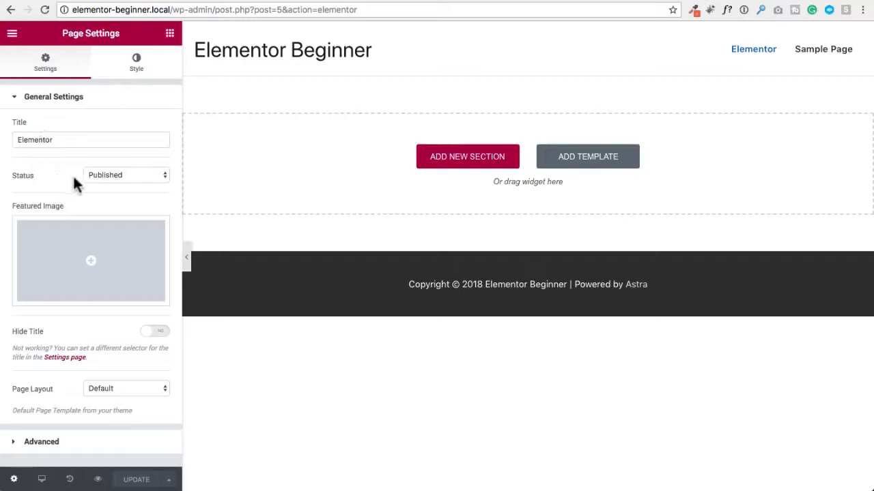
left_click(128, 176)
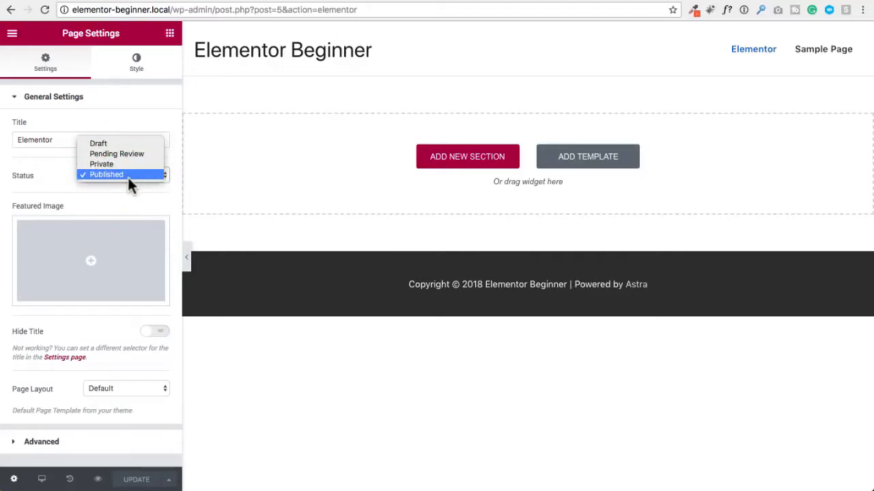
left_click(40, 183)
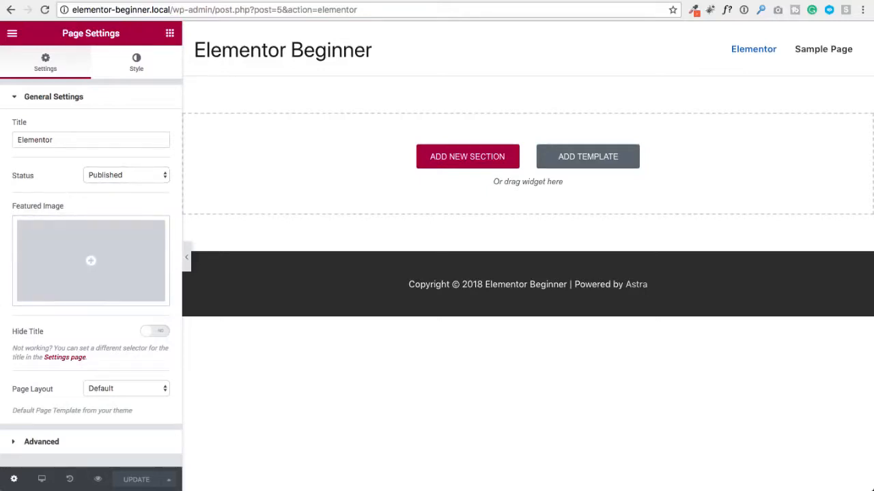
left_click(26, 442)
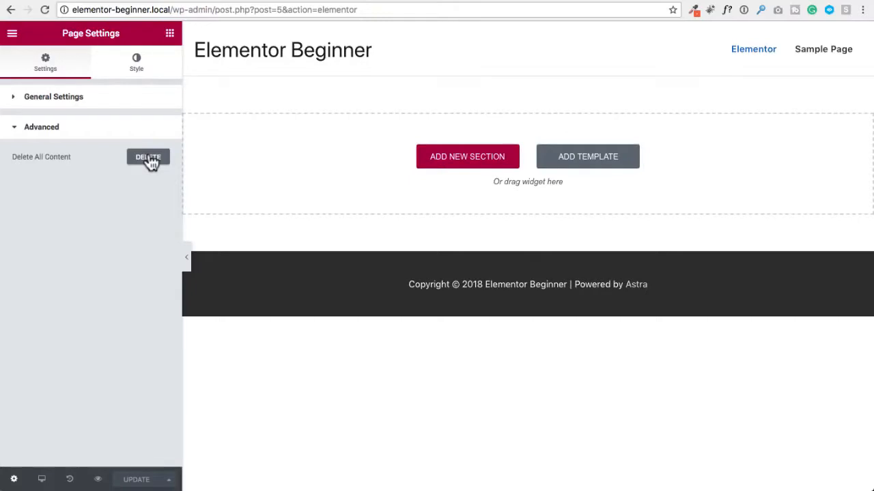
left_click(137, 64)
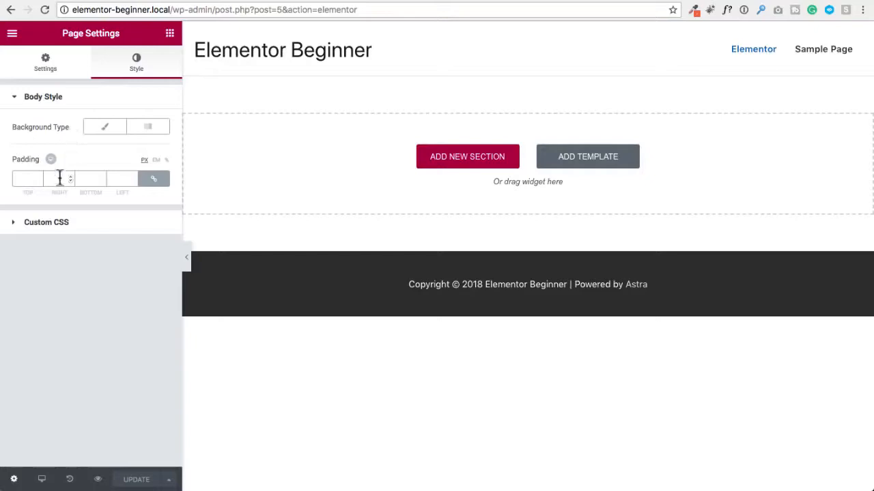
left_click(60, 223)
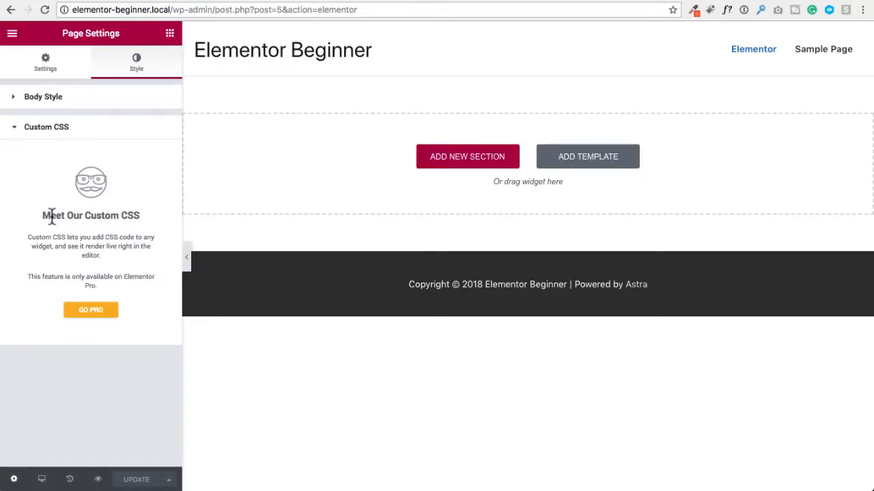
left_click(170, 36)
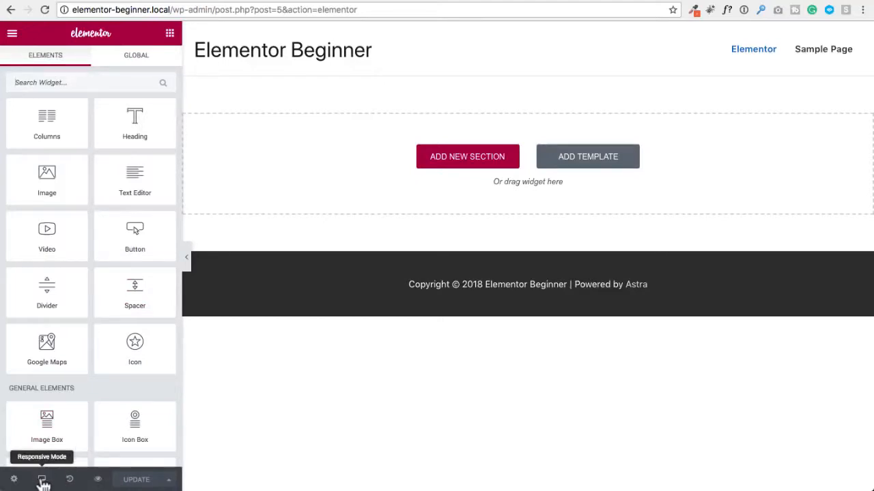
Step: Check the responsive preview modes and the page's action history and revisions, and return to the widget list
left_click(42, 481)
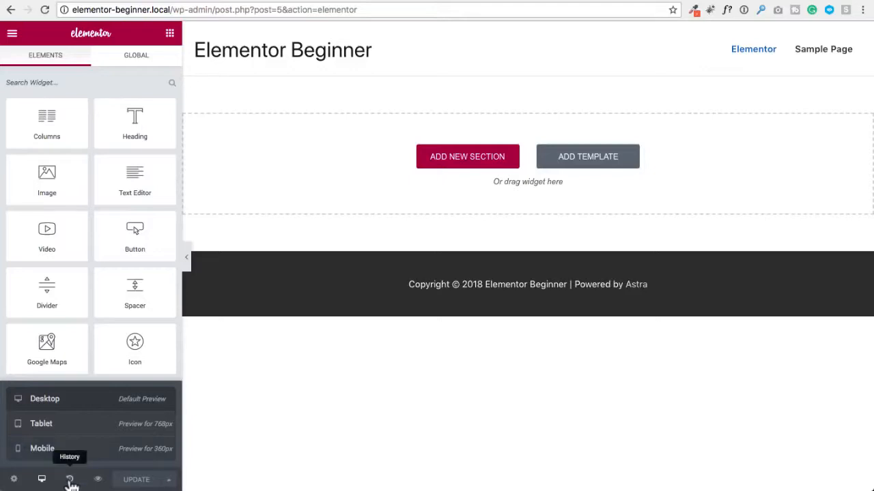
left_click(70, 481)
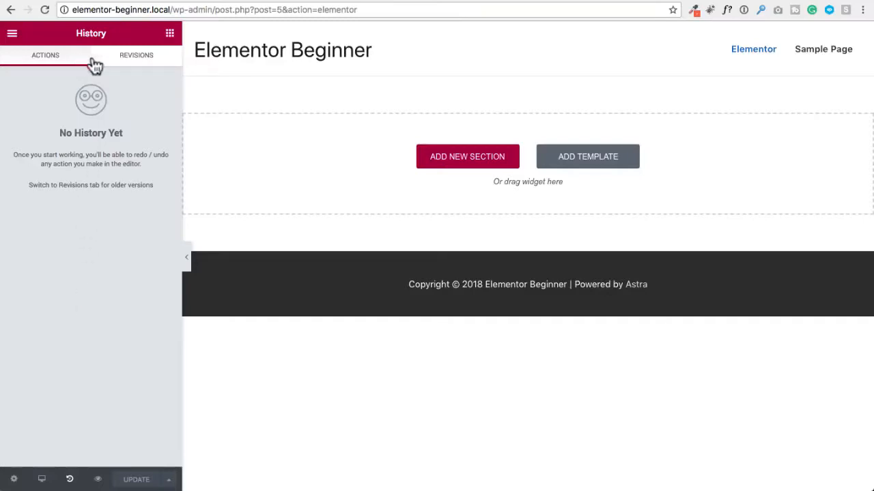
left_click(127, 62)
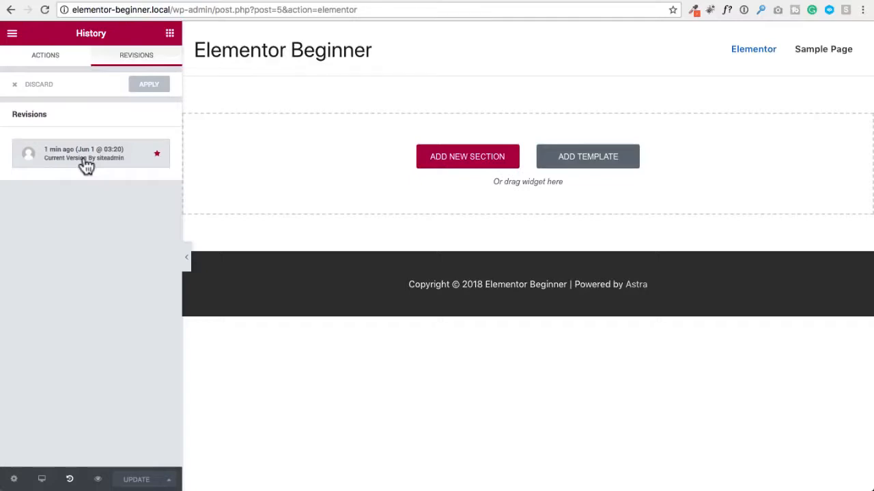
left_click(170, 32)
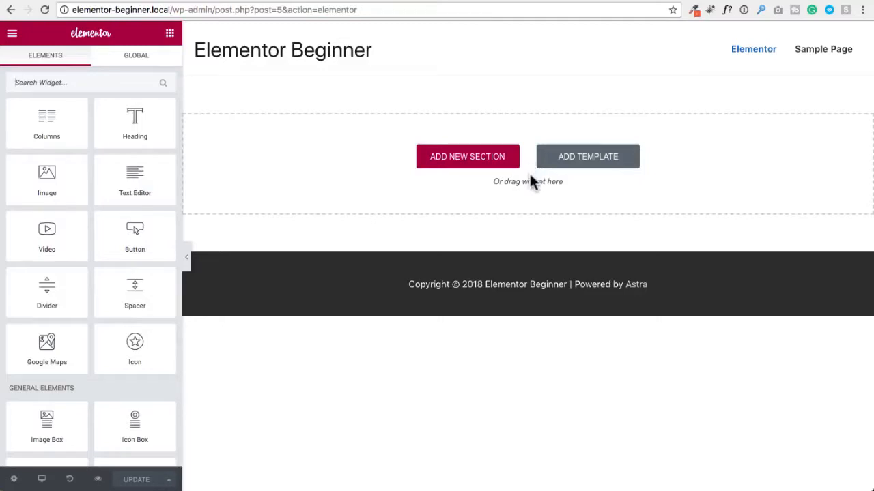
Step: Add a new section with a single-column structure to the page
left_click(464, 166)
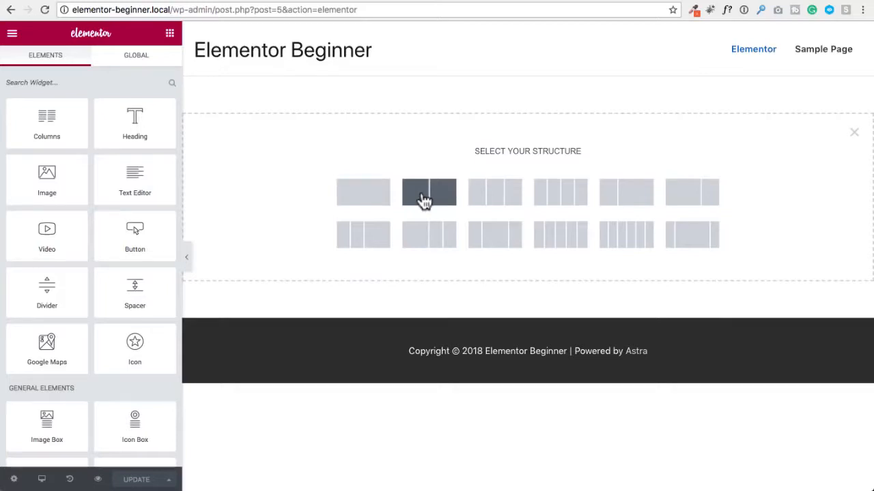
left_click(360, 197)
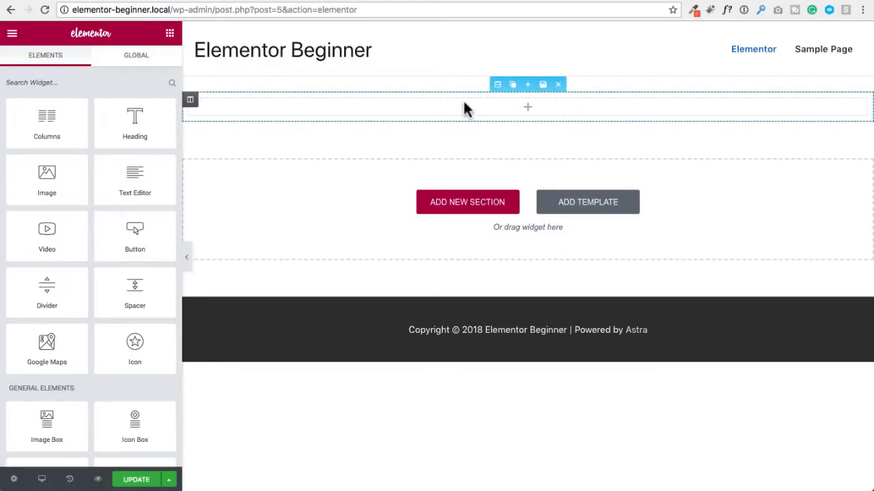
Step: Give the new section a classic background in the dark grey preset color #54595f
left_click(496, 85)
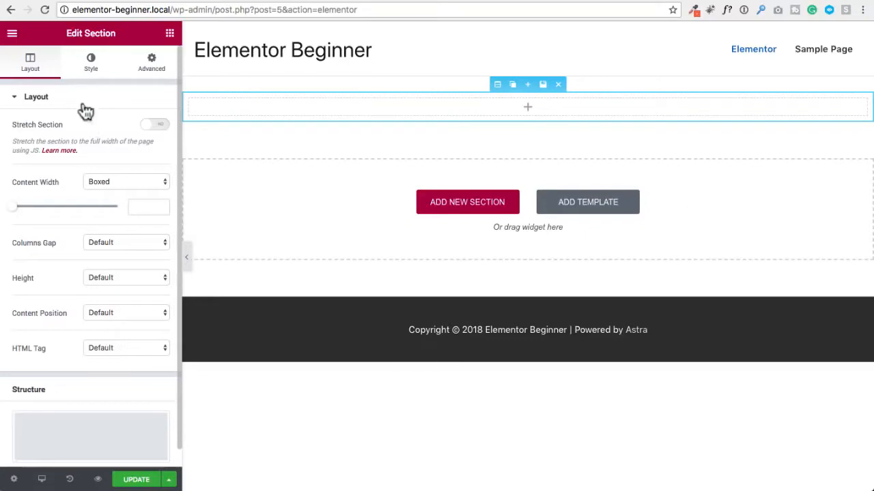
left_click(95, 67)
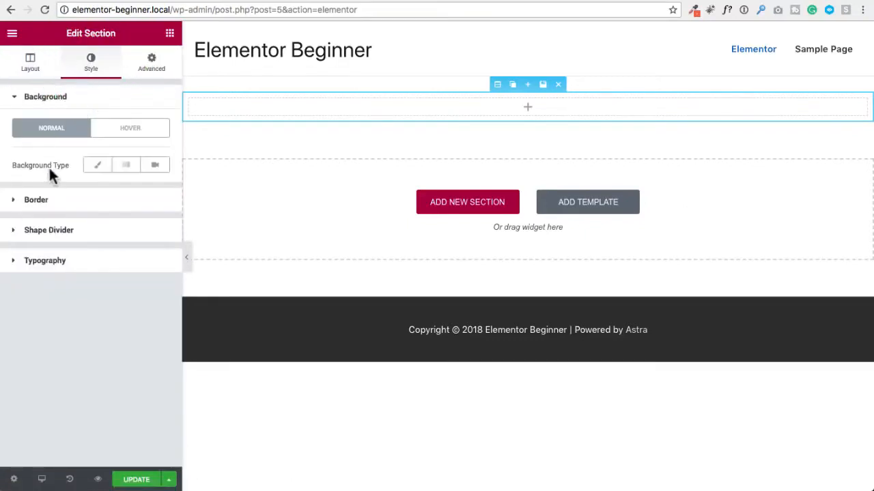
left_click(96, 167)
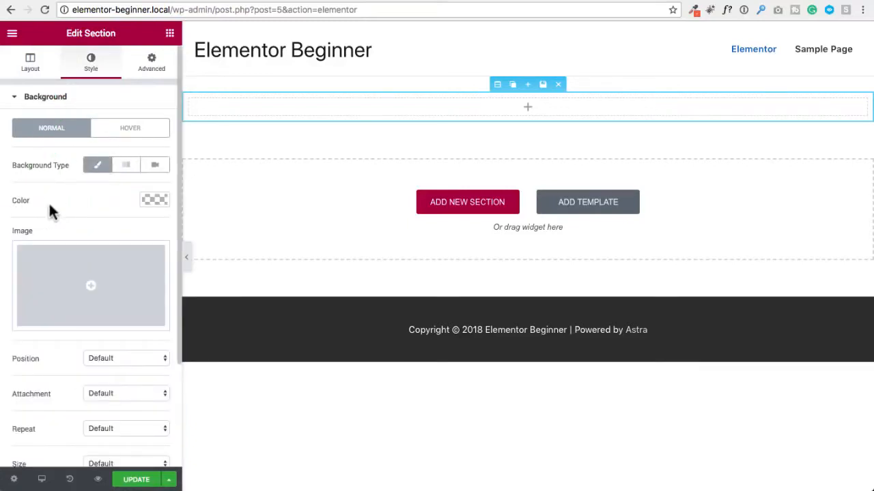
left_click(145, 199)
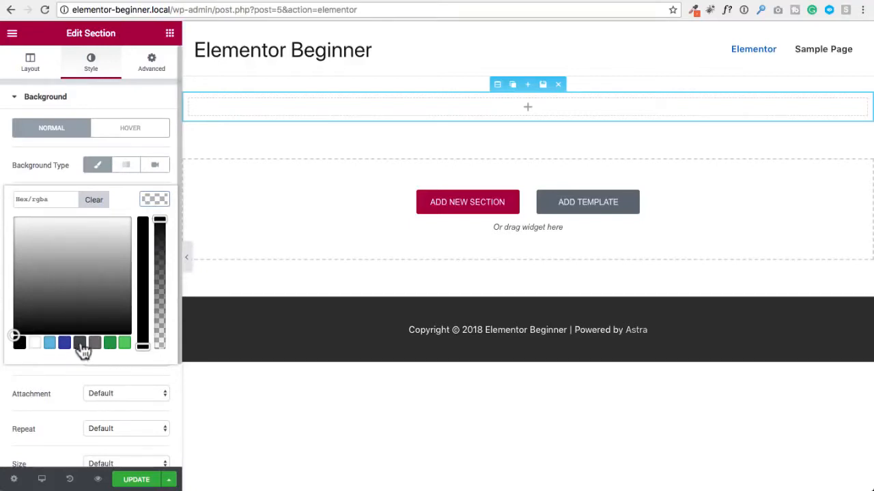
left_click(80, 344)
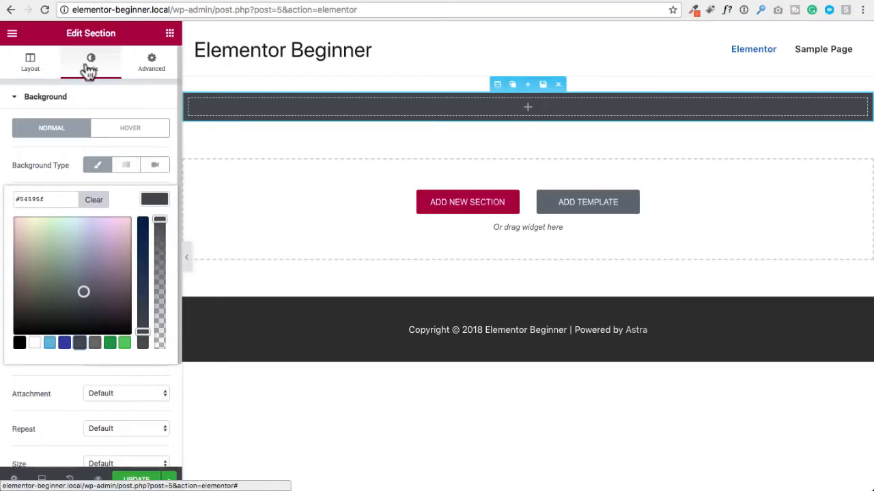
Step: Review the section's layout, style and advanced settings, and return to the widget list
left_click(31, 65)
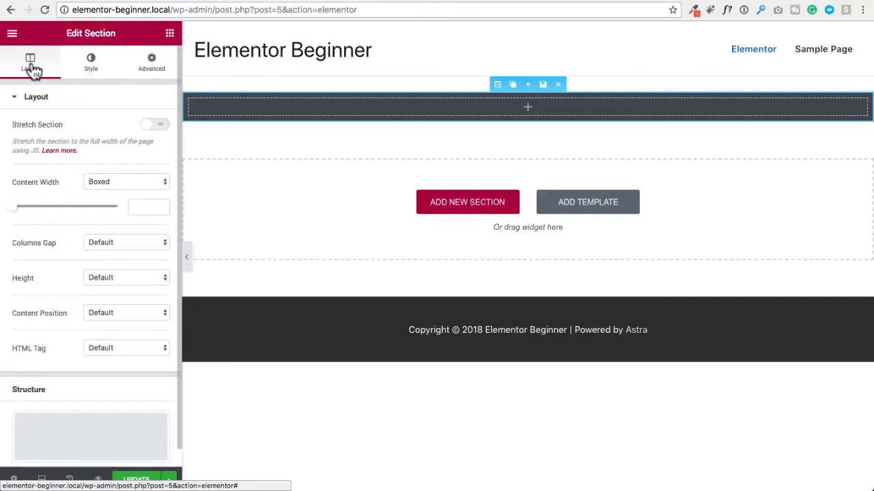
left_click(80, 69)
left_click(146, 71)
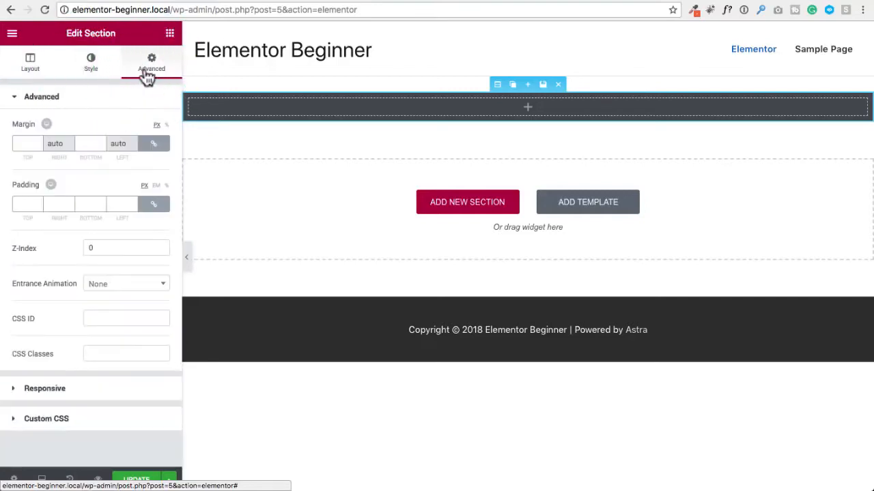
left_click(171, 40)
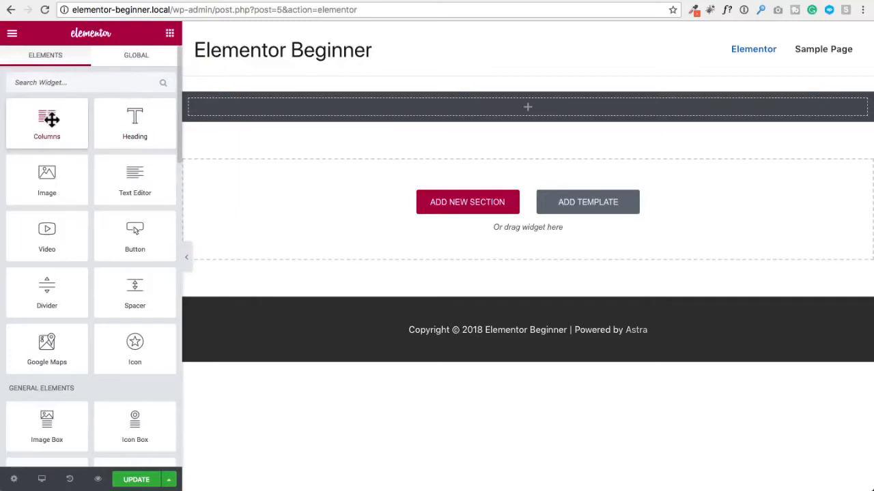
Step: Add a two-column Columns widget inside the dark section and place a Heading widget in its left column
left_click_drag(45, 123, 315, 112)
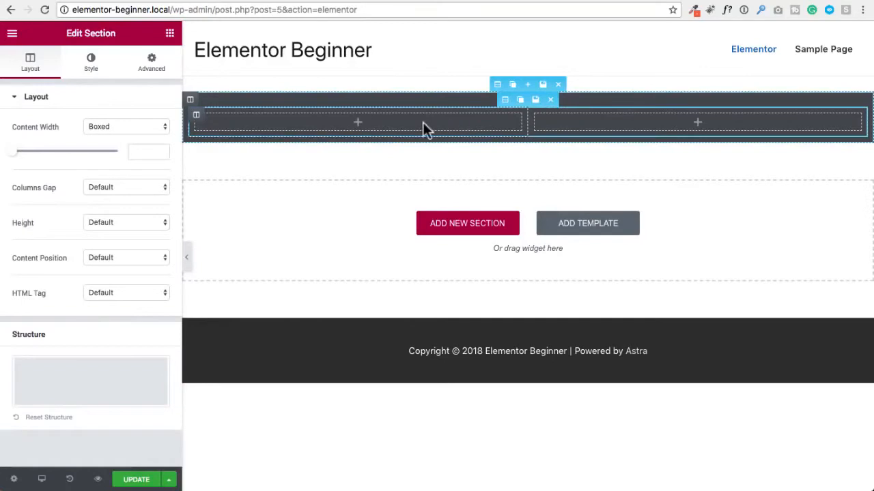
left_click(170, 36)
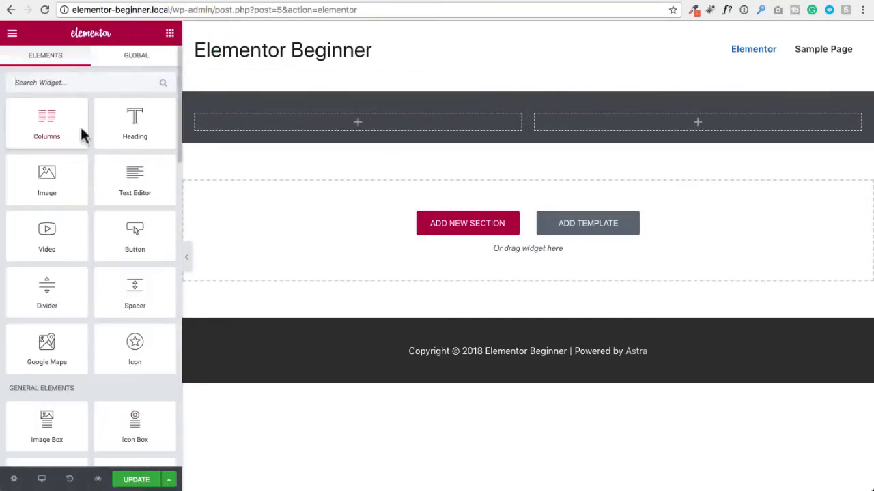
left_click_drag(131, 127, 333, 128)
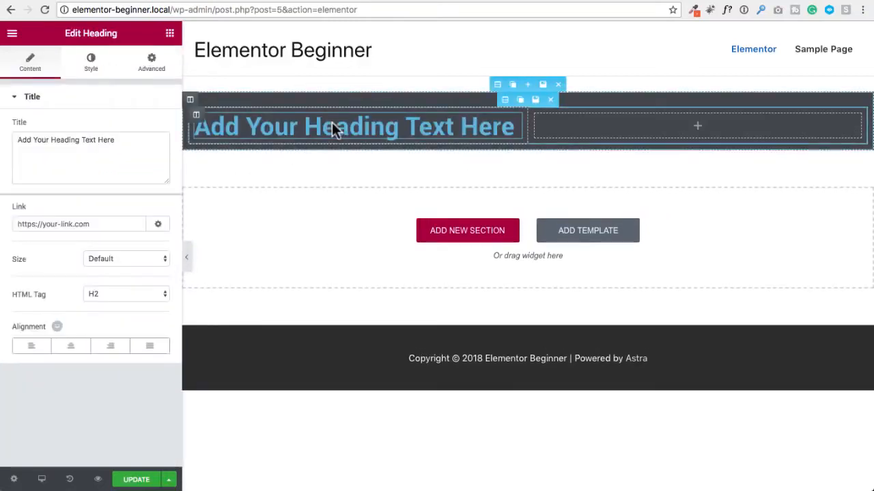
left_click(600, 122)
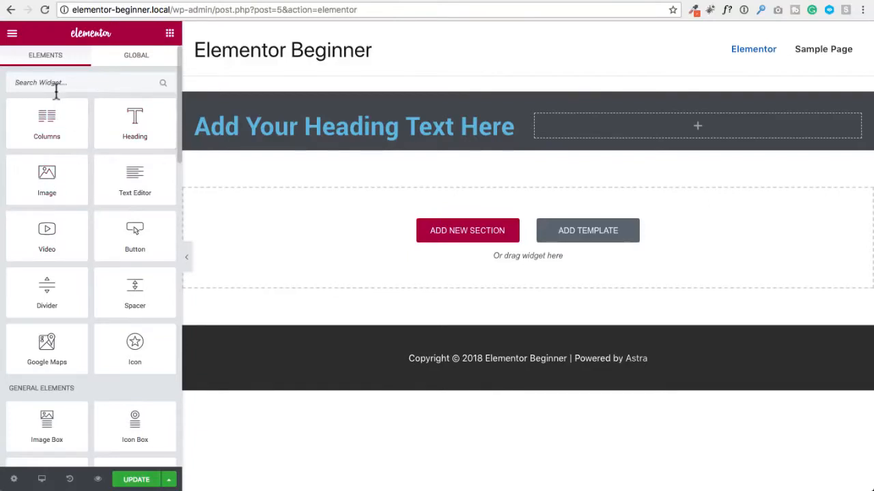
left_click_drag(56, 243, 677, 131)
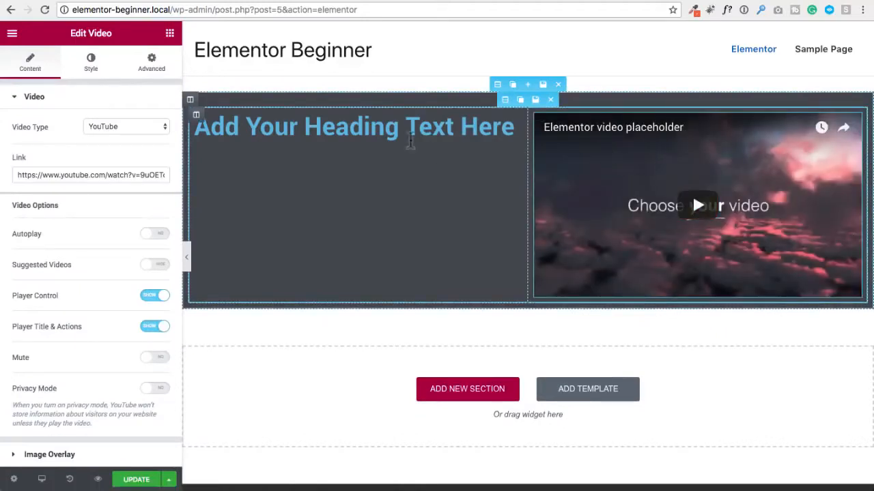
left_click(621, 189)
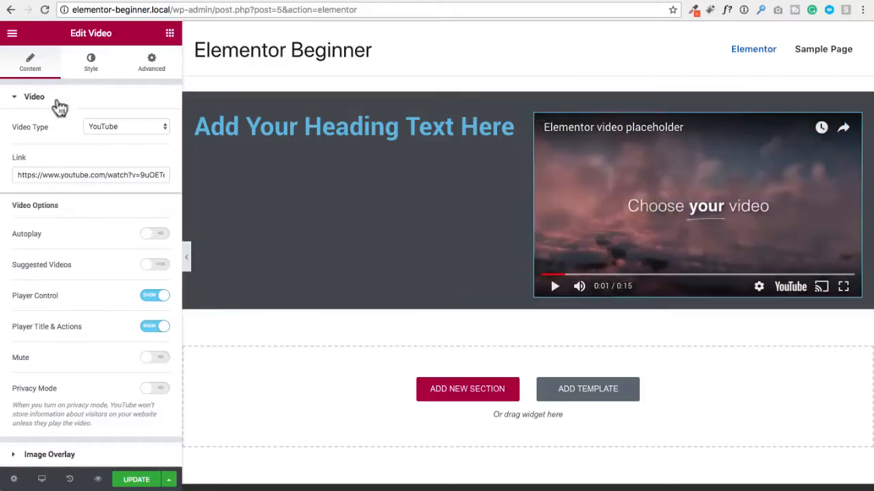
triple_click(57, 174)
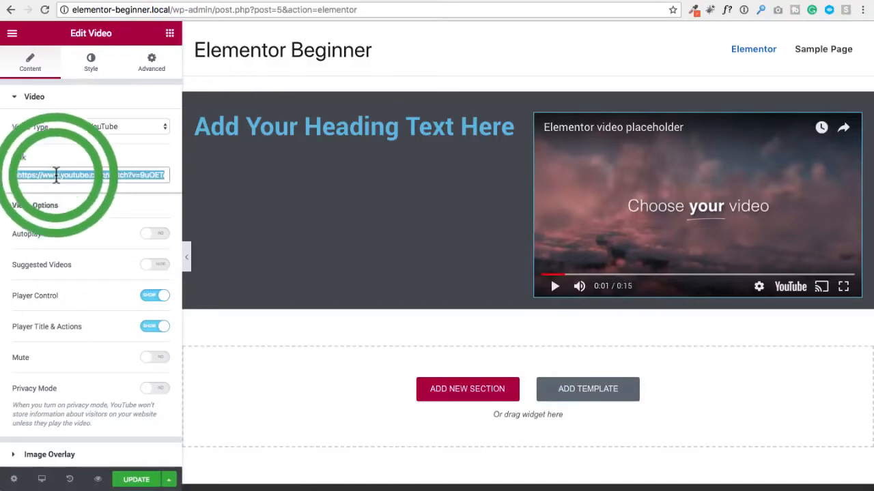
type("https://www.youtube.com/watch?v=i_2BHgQ_yeA")
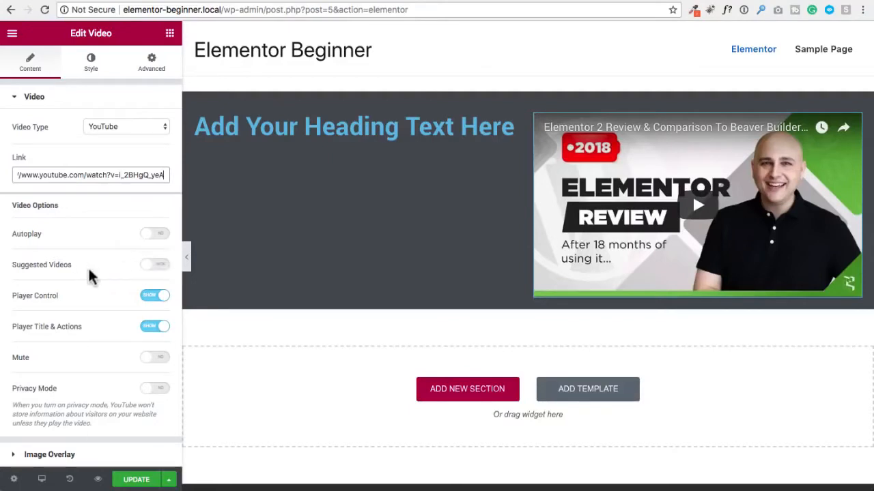
Step: Replace the heading's placeholder text with "WordPress Page Builder Tutorial"
left_click(321, 133)
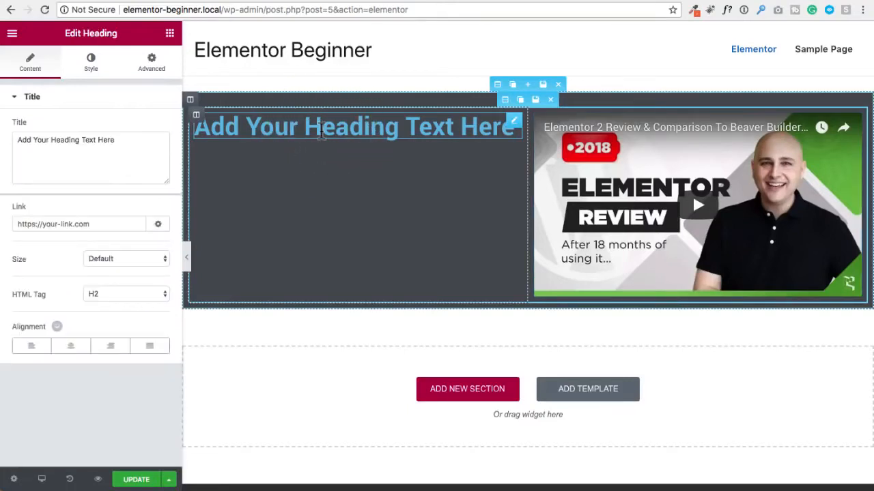
type("hghfgdhfgh")
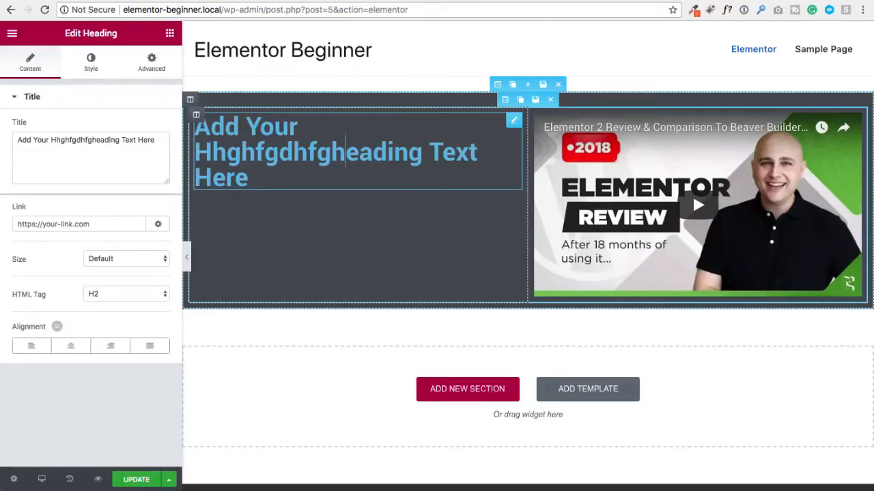
left_click(75, 140)
type("hjghjgh")
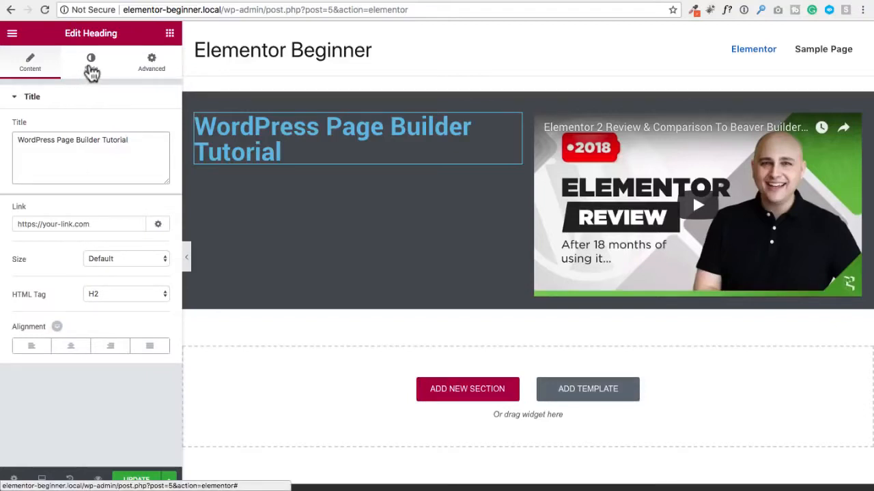
Step: Set the text color of the "WordPress Page Builder Tutorial" heading to the white preset
left_click(292, 147)
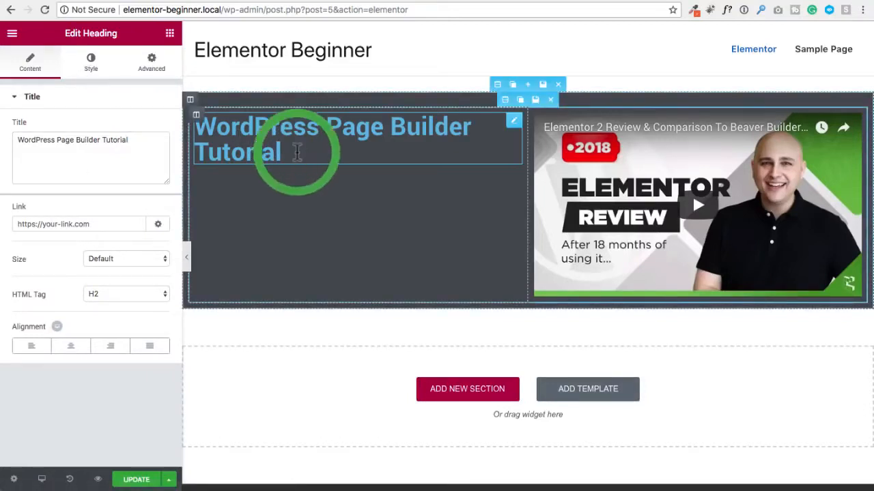
triple_click(288, 150)
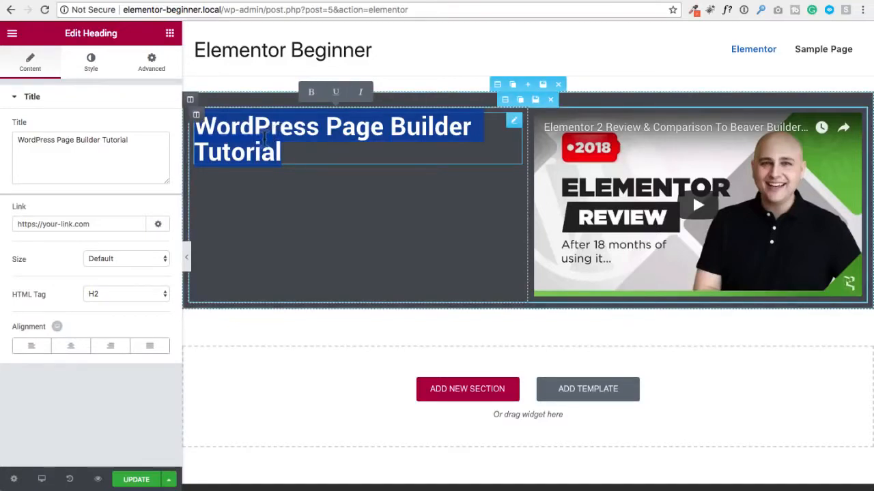
left_click(91, 72)
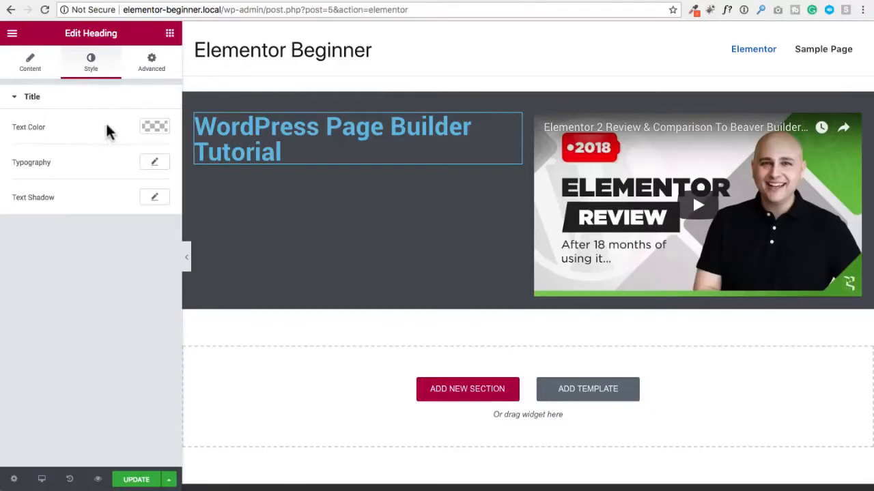
left_click(152, 130)
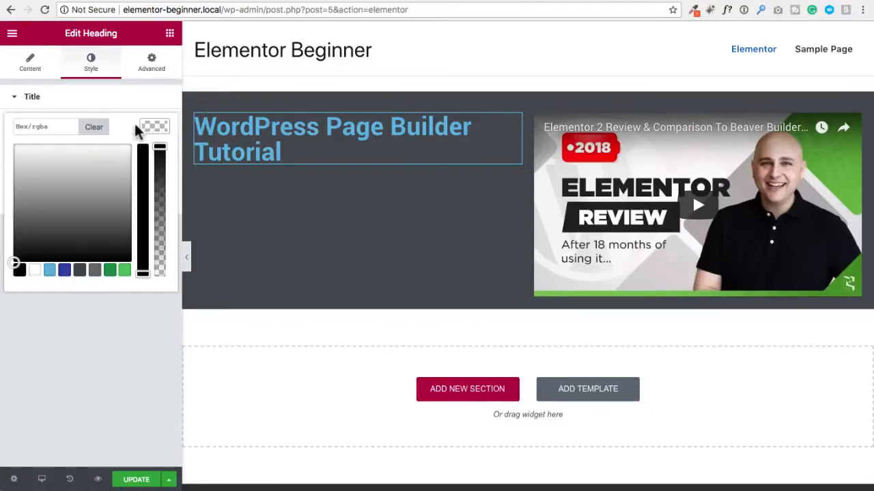
left_click(36, 271)
left_click(70, 330)
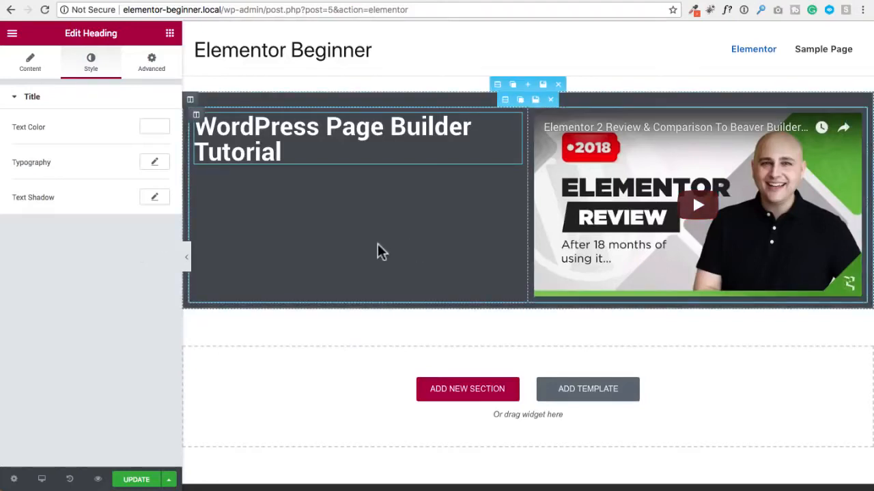
Step: Open the template library and examine the available blocks and their category filter
left_click(429, 337)
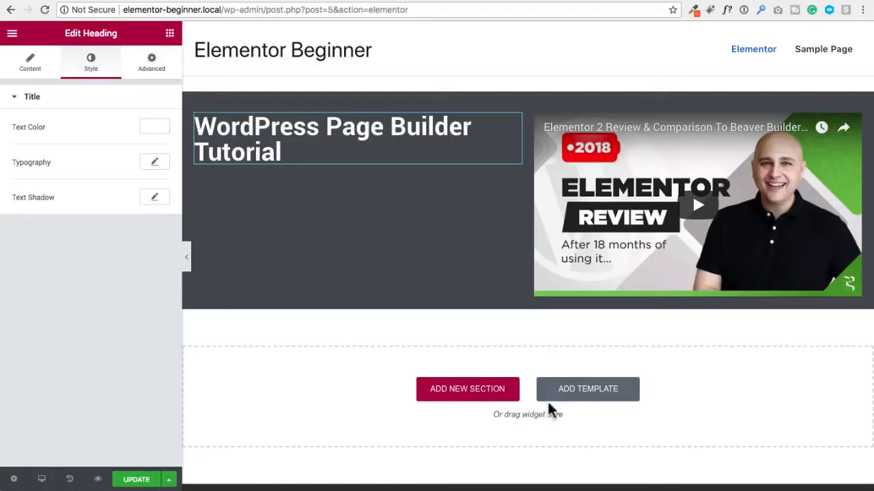
left_click(589, 396)
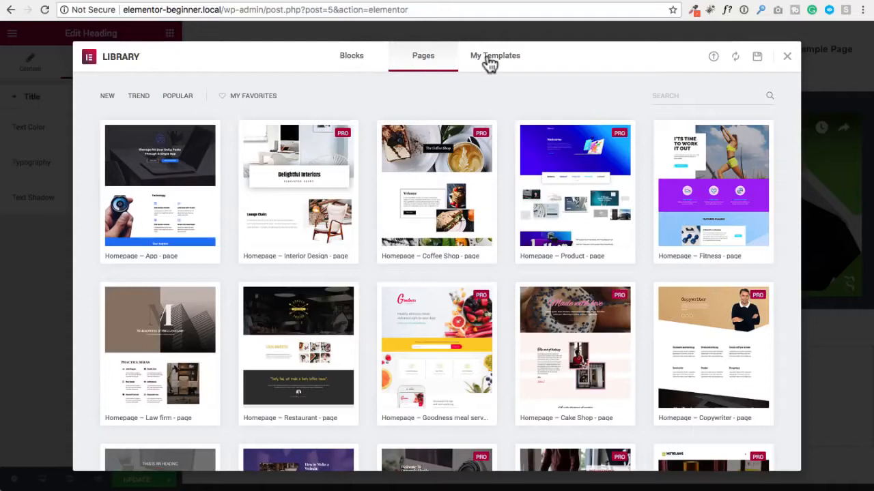
left_click(357, 61)
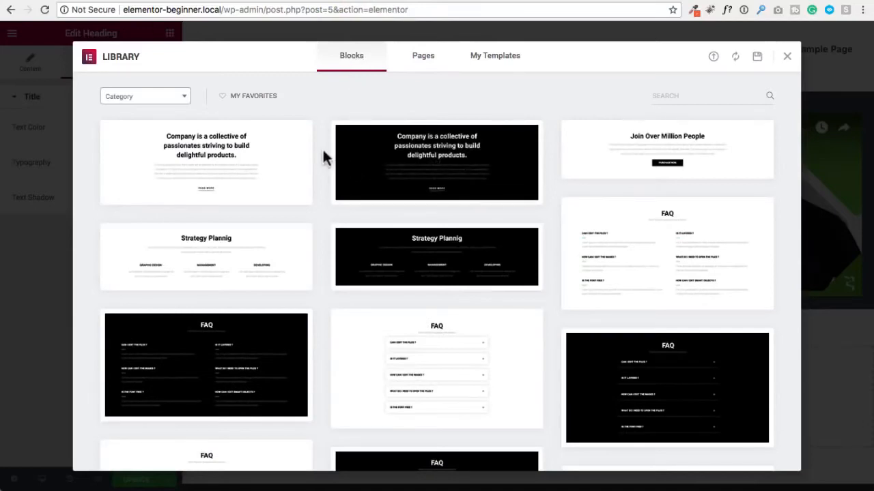
scroll(322, 147, "down", 1)
scroll(314, 152, "up", 1)
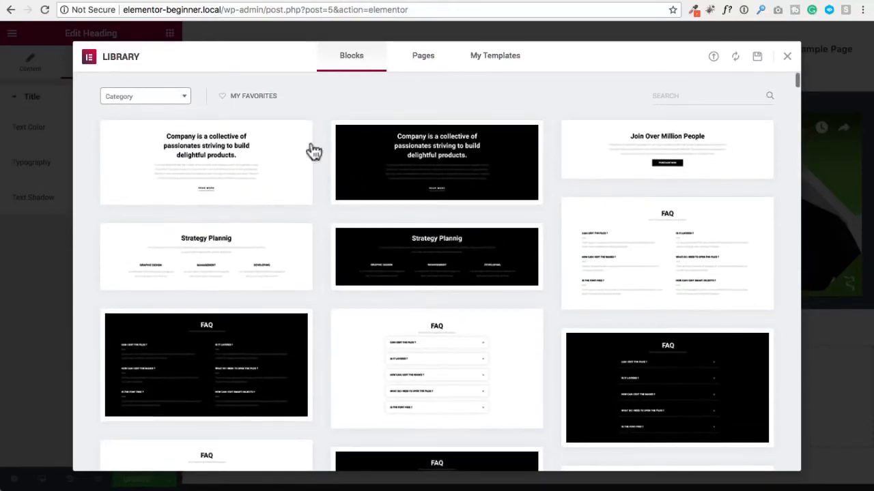
left_click(166, 101)
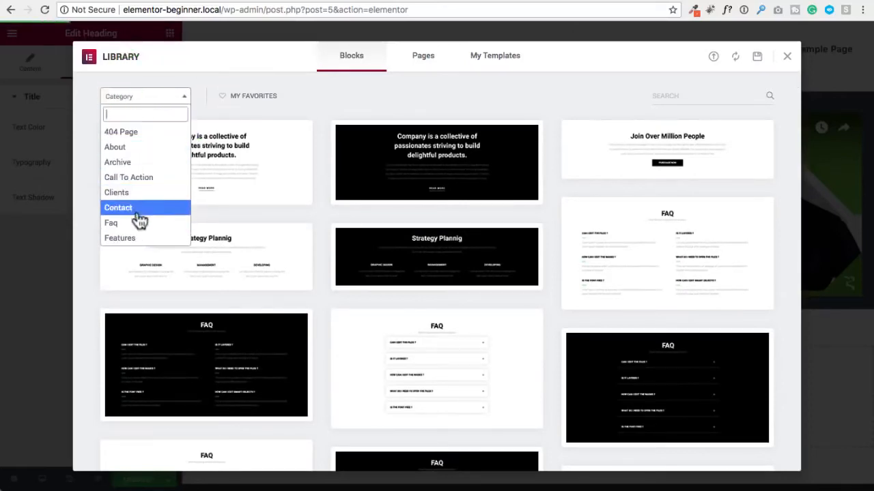
left_click(314, 89)
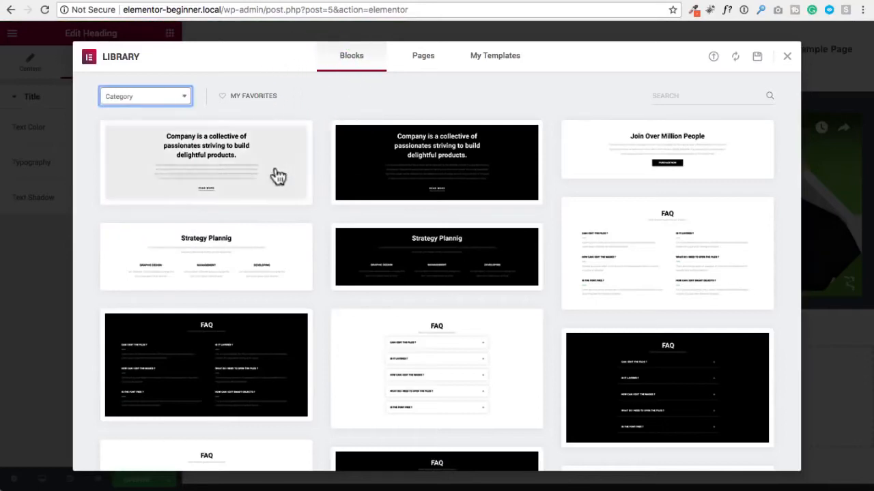
mouse_move(195, 181)
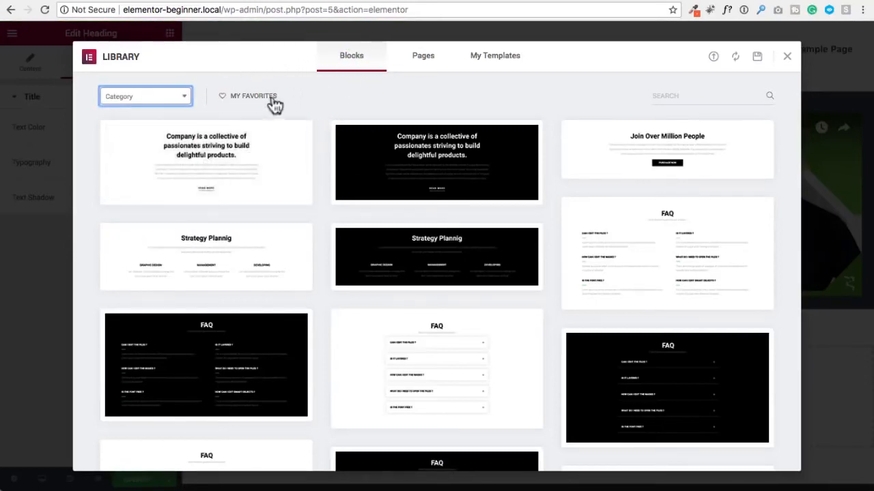
scroll(319, 102, "down", 3)
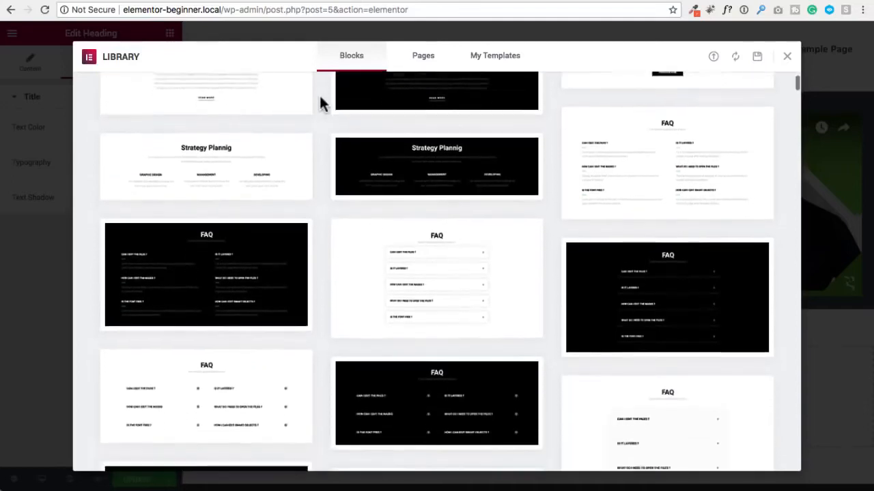
scroll(322, 102, "down", 8)
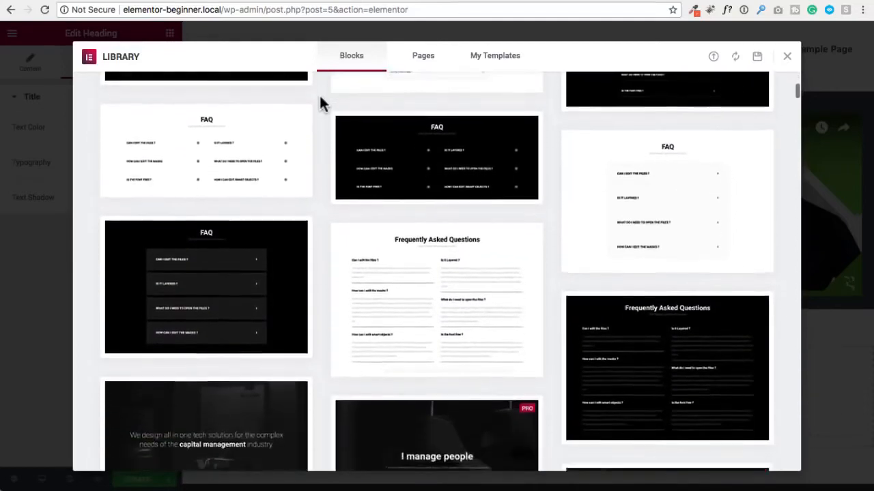
scroll(321, 103, "down", 8)
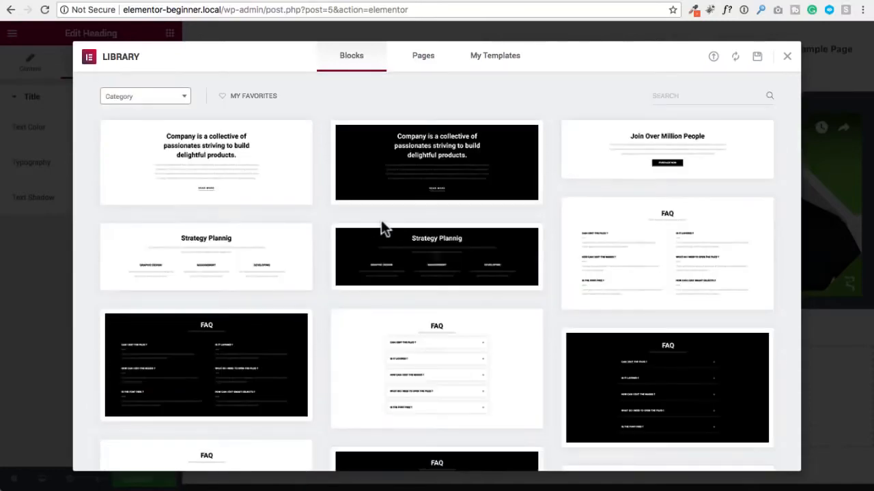
Step: Insert the white FAQ block with a single-column accordion below the dark section and look it over on the page
scroll(397, 228, "down", 4)
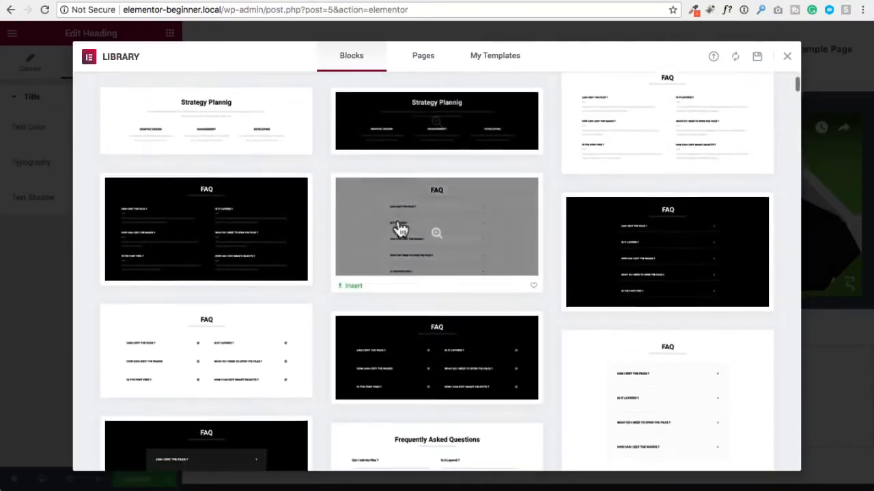
scroll(399, 229, "down", 1)
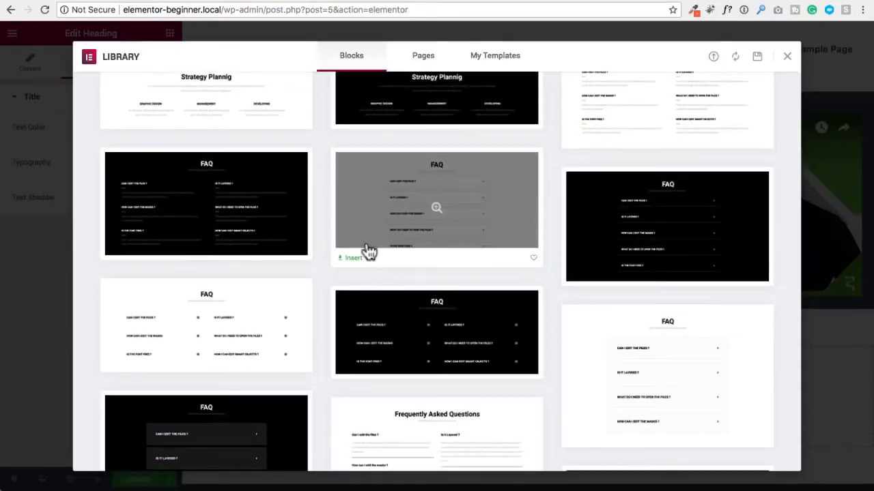
left_click(353, 260)
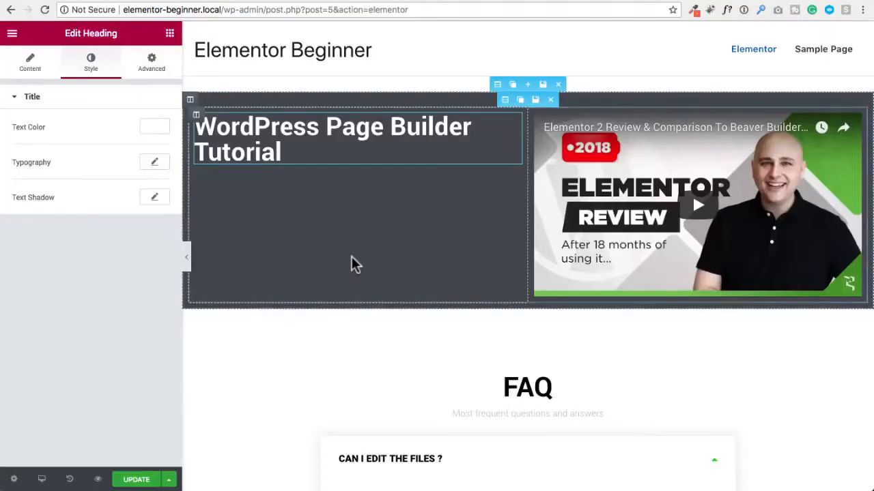
scroll(352, 259, "down", 5)
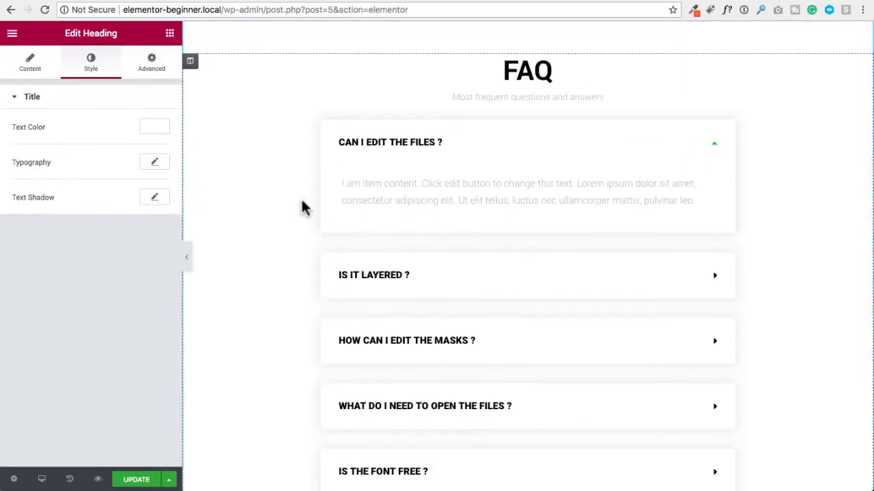
scroll(286, 187, "down", 5)
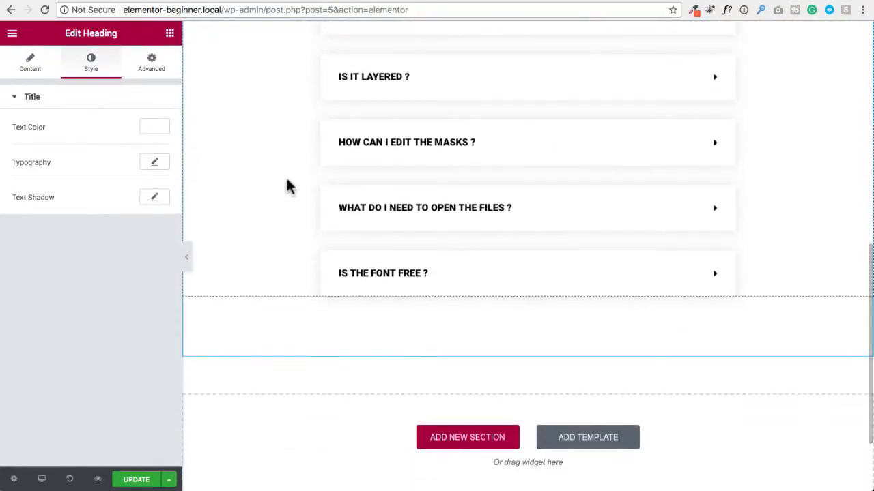
scroll(287, 187, "down", 3)
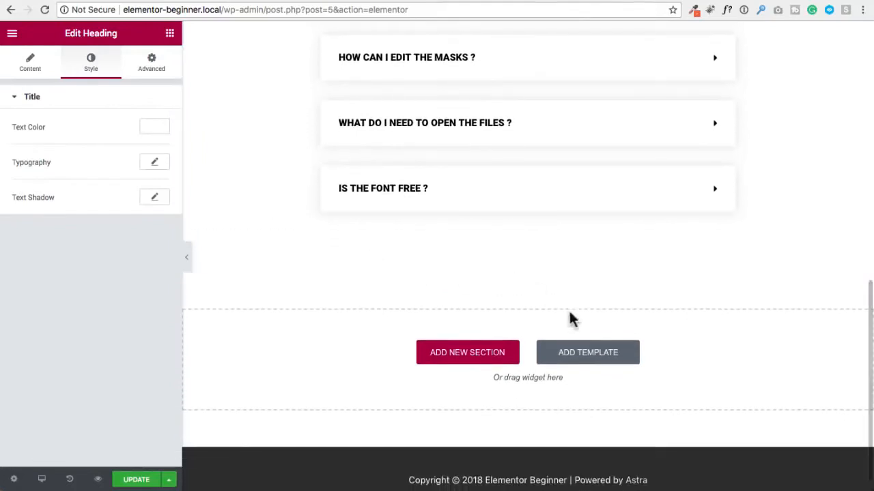
Step: Open the template library and examine the full-page templates, noting which ones are marked PRO
left_click(587, 360)
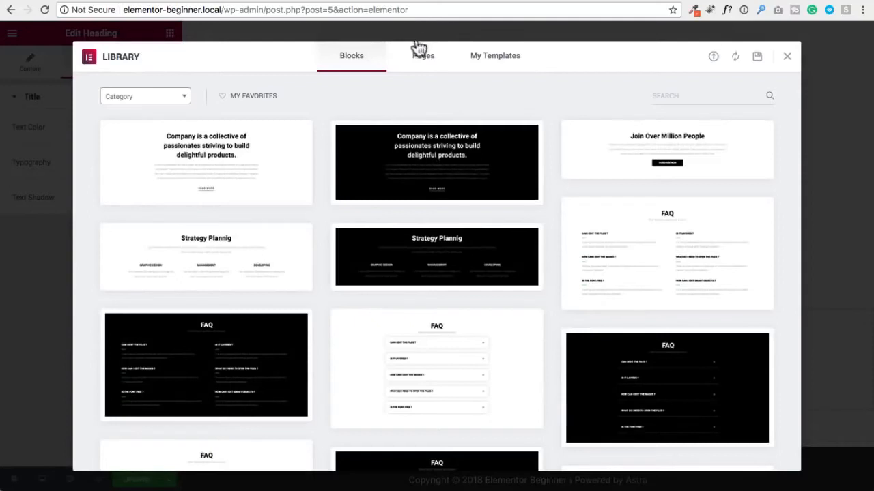
left_click(422, 57)
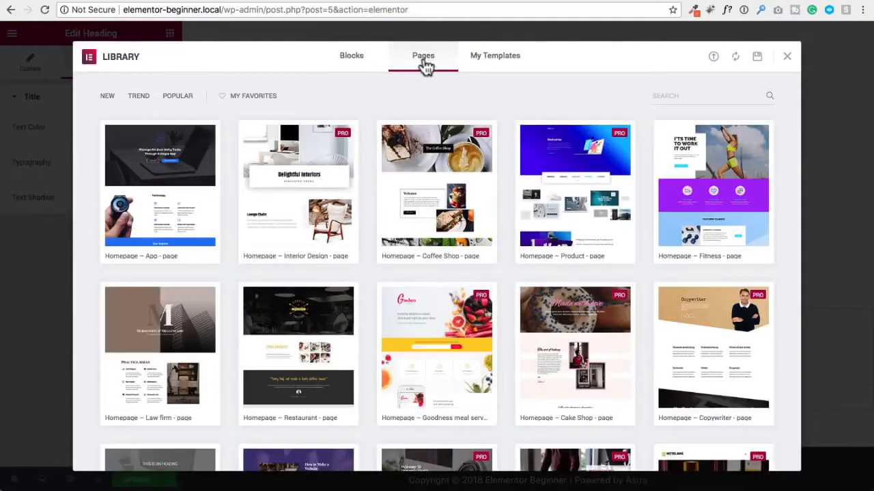
scroll(413, 105, "down", 1)
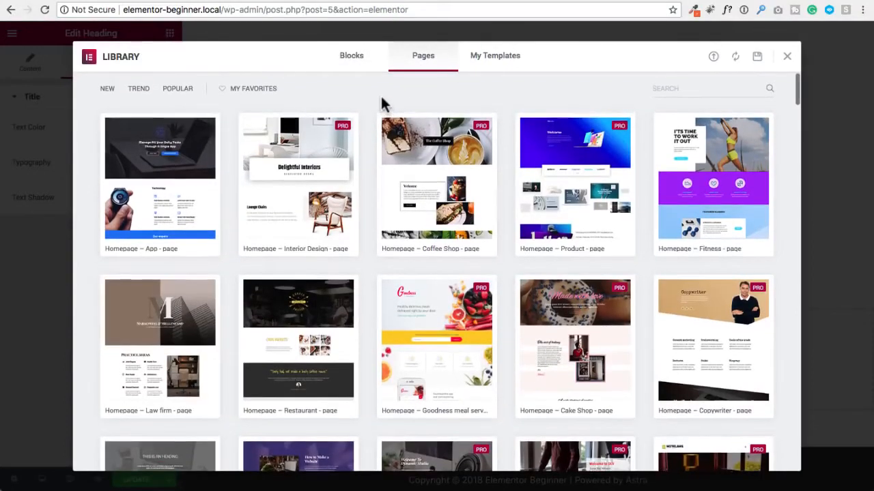
scroll(379, 106, "down", 3)
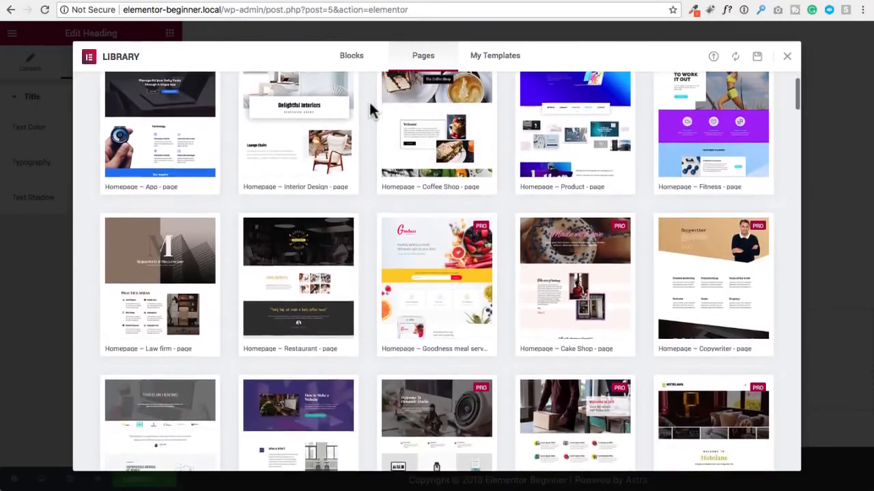
scroll(370, 112, "down", 1)
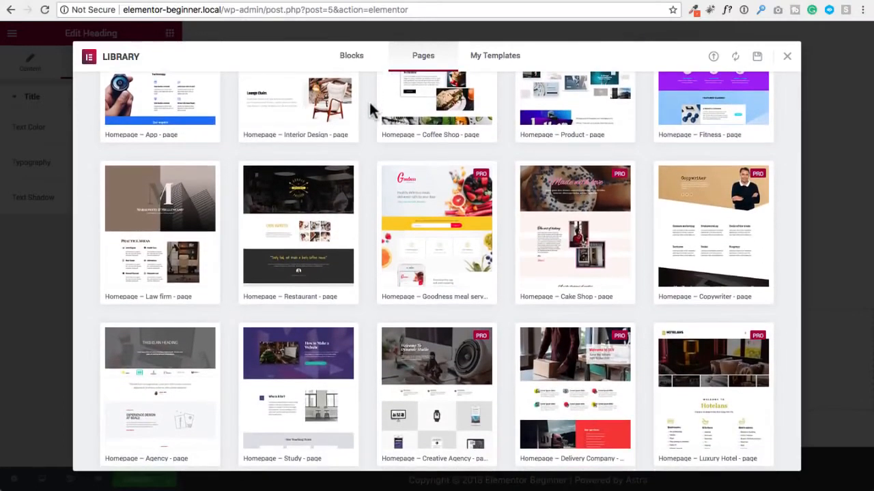
scroll(371, 111, "down", 1)
scroll(371, 111, "down", 1)
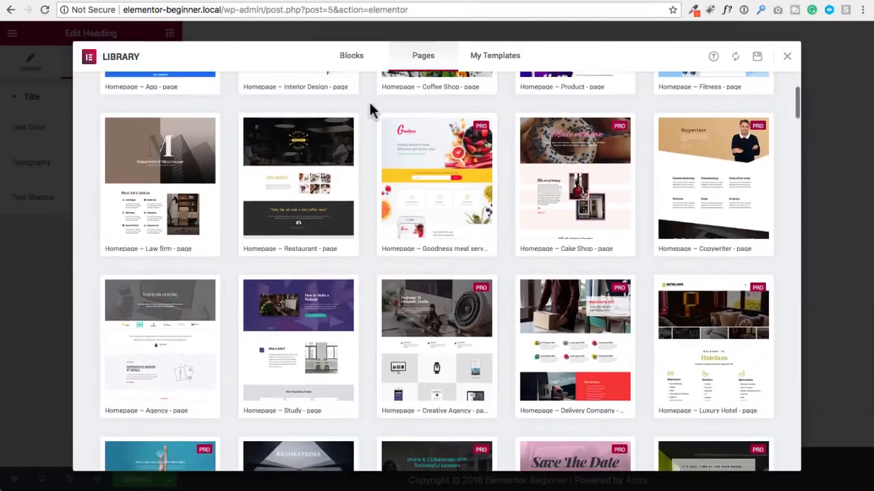
scroll(370, 106, "down", 1)
scroll(370, 106, "down", 2)
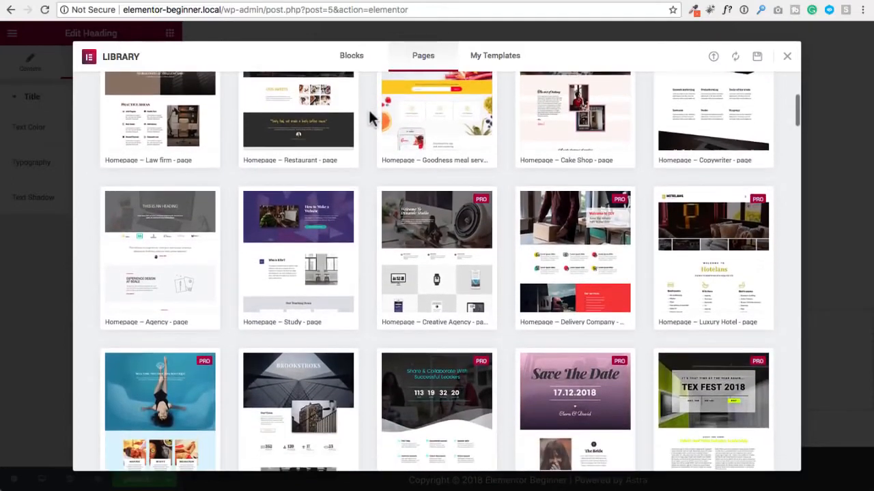
scroll(369, 113, "down", 2)
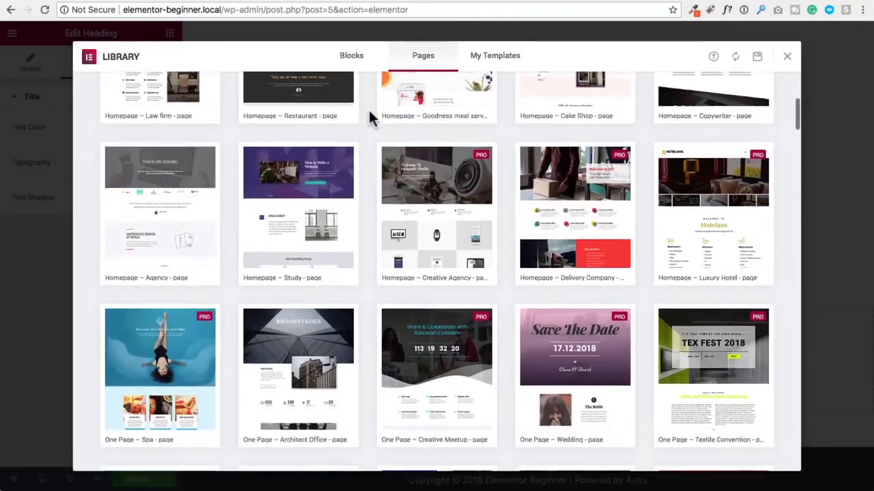
scroll(369, 122, "down", 2)
scroll(367, 114, "down", 3)
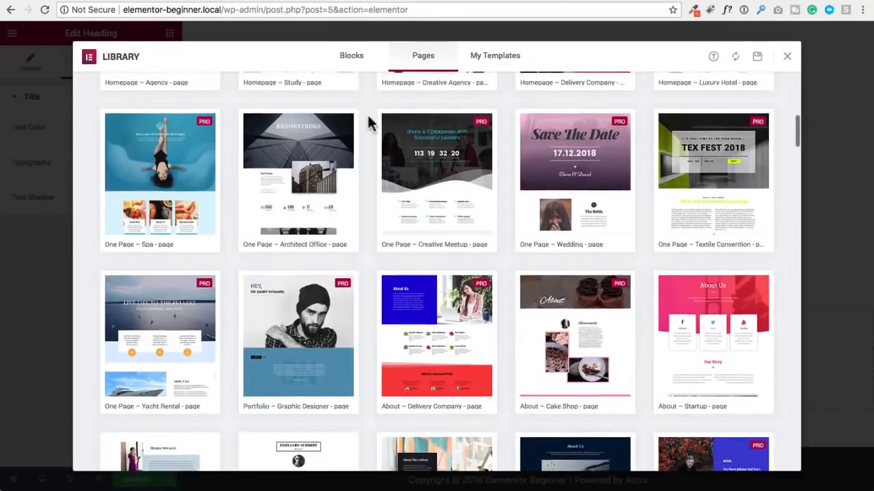
Step: Insert the "Homepage – Restaurant" page template below the FAQ block and look over its sections
scroll(368, 122, "up", 4)
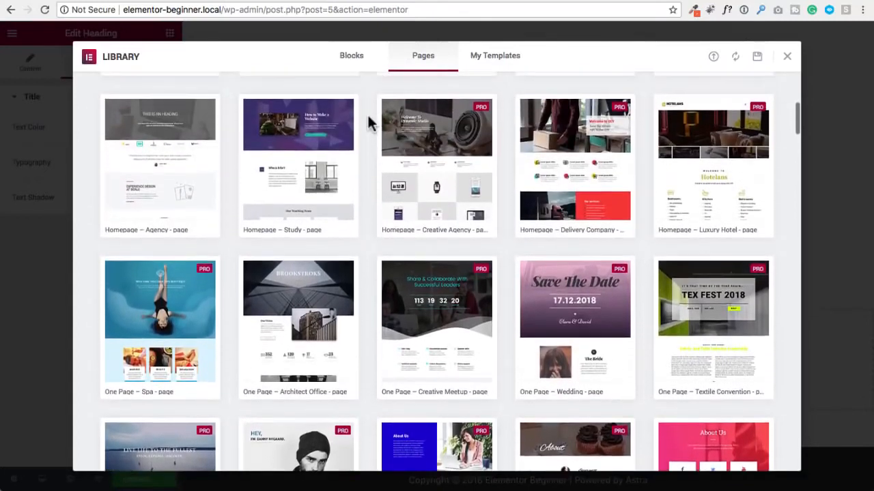
scroll(367, 121, "up", 4)
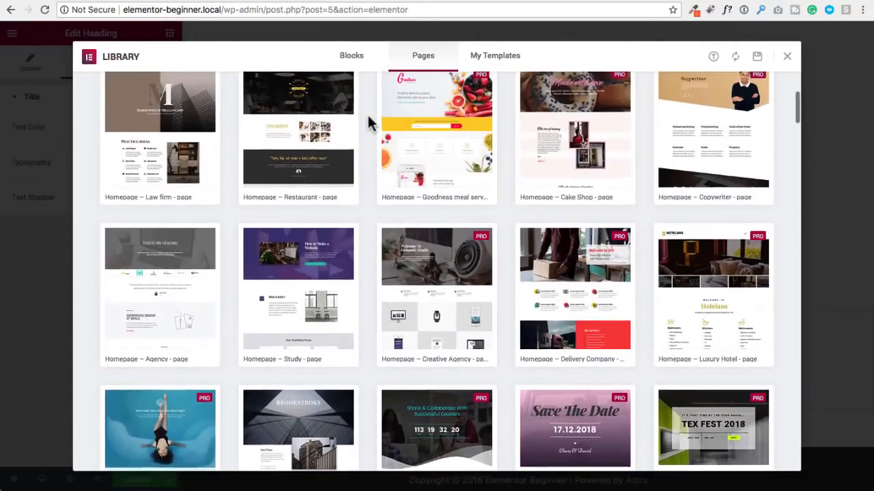
scroll(367, 114, "up", 2)
left_click(262, 278)
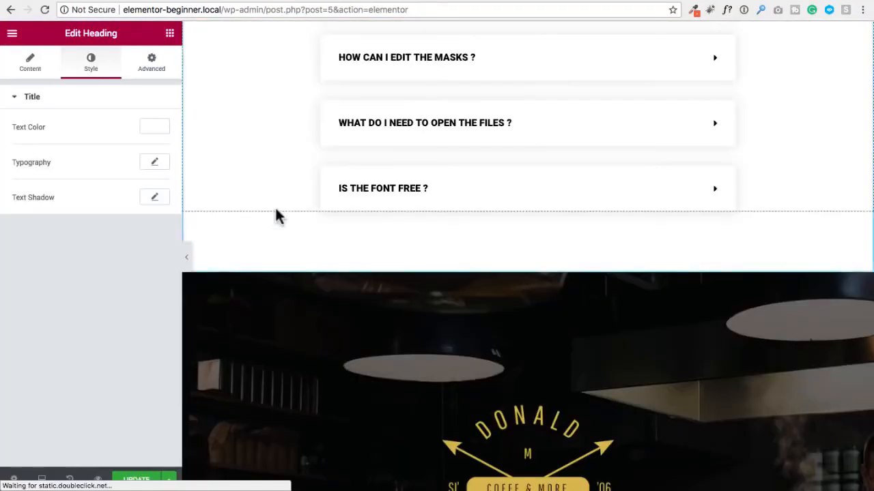
scroll(327, 174, "down", 15)
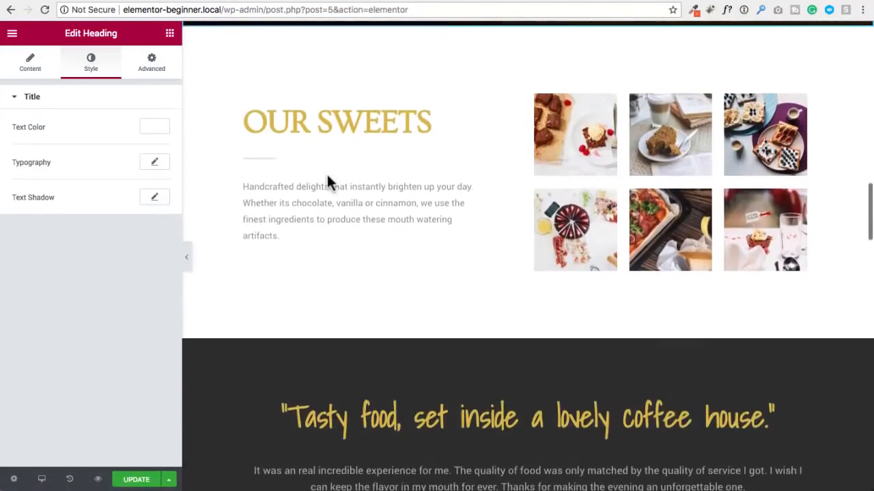
scroll(331, 181, "down", 3)
scroll(335, 181, "up", 10)
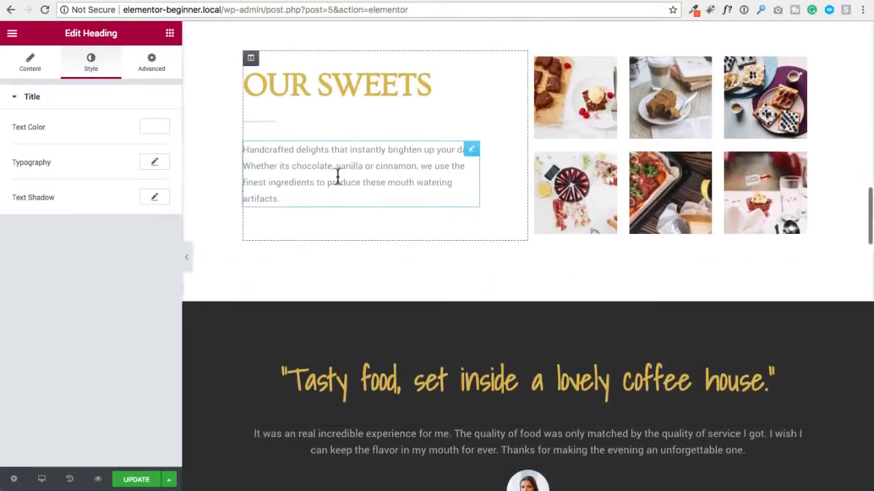
Step: Save the "Our Sweets" section to the library as "My First Saved Section" and return to the page
scroll(362, 179, "down", 1)
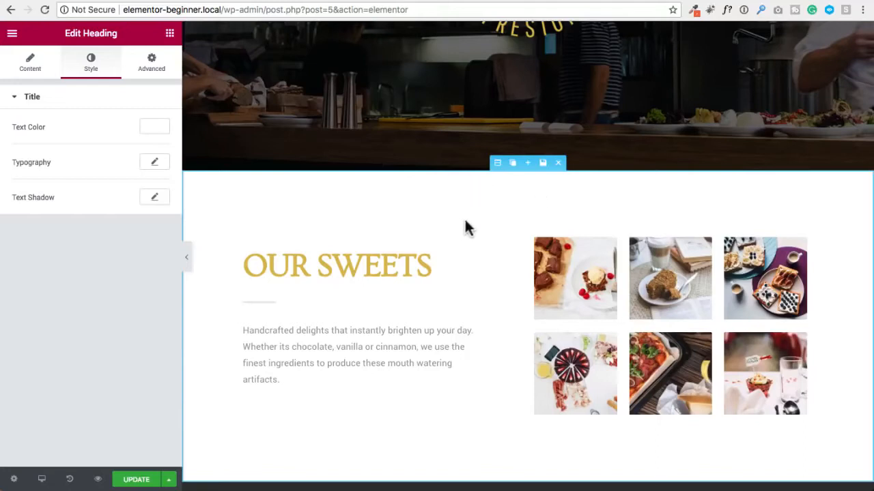
left_click(543, 164)
left_click(323, 279)
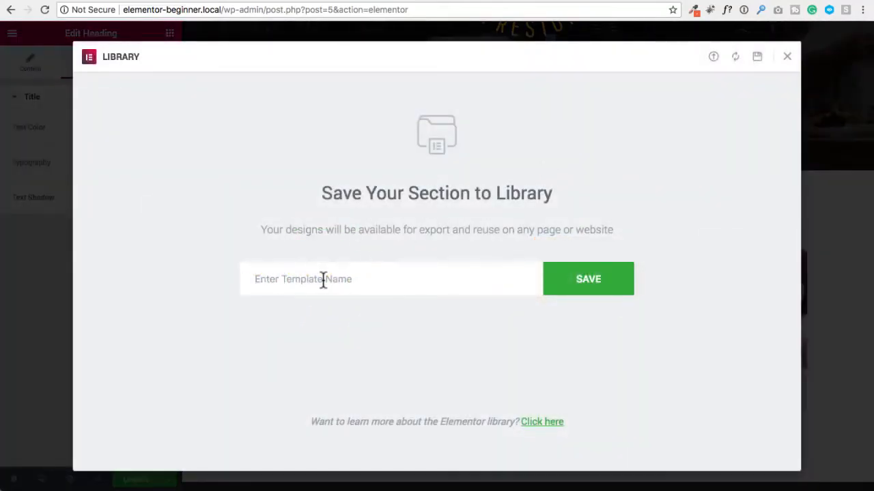
type("My First Saved Section")
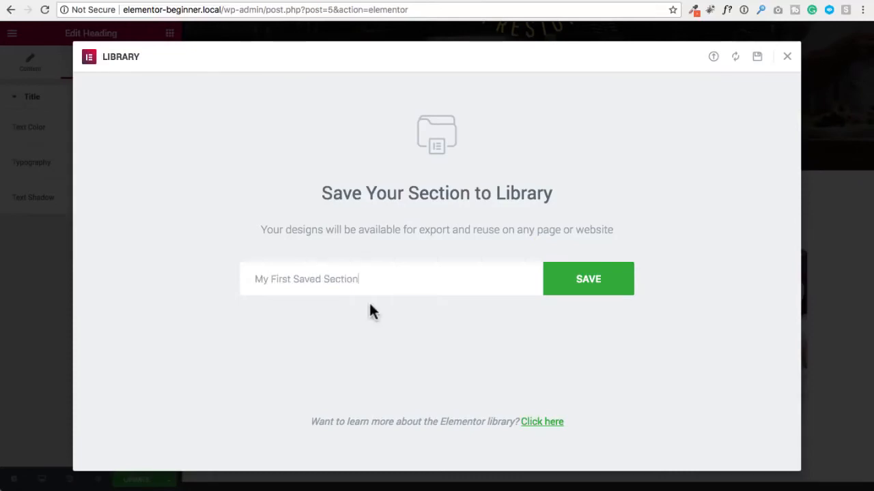
left_click(585, 281)
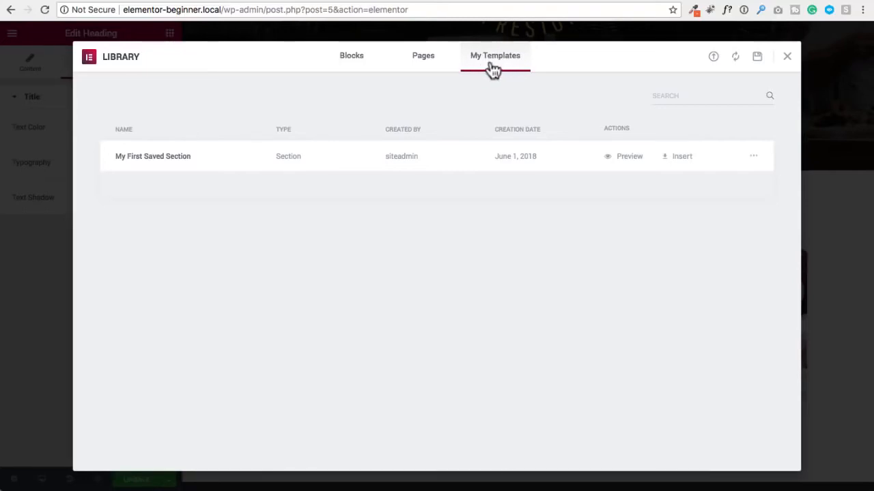
left_click(787, 58)
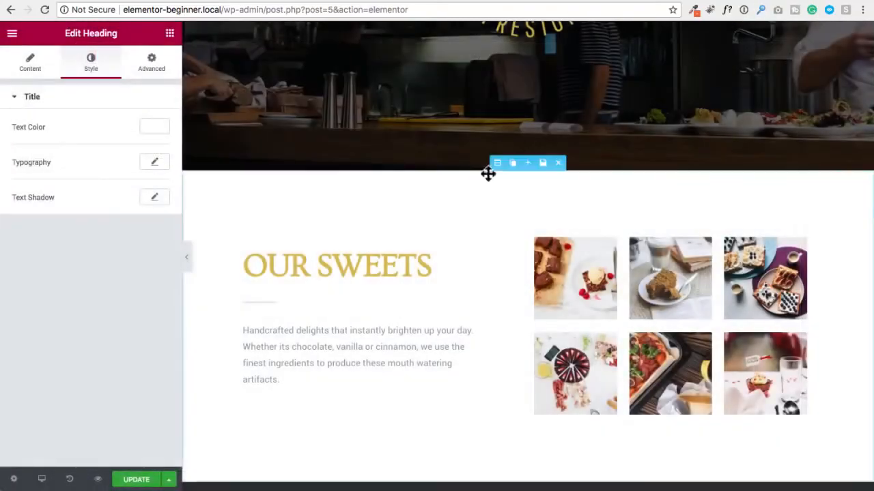
Step: From the end of the page, view the library's saved templates and their insert option, then close the library without inserting
scroll(503, 162, "down", 15)
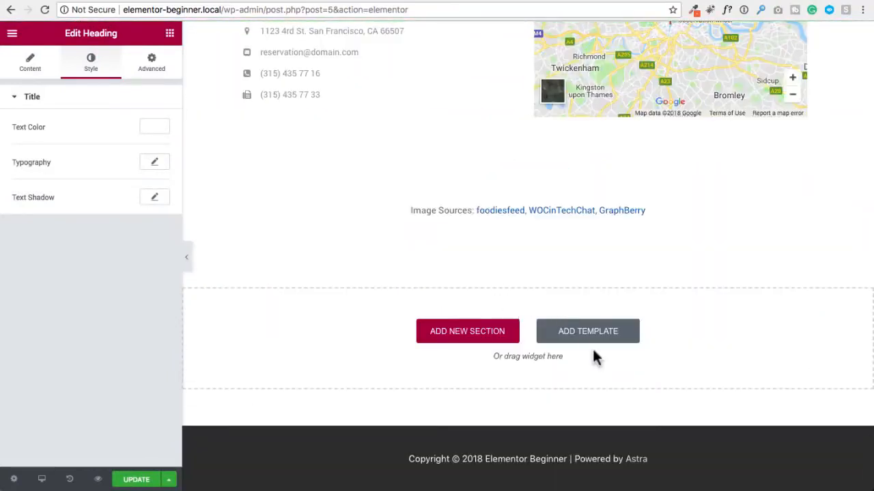
left_click(583, 336)
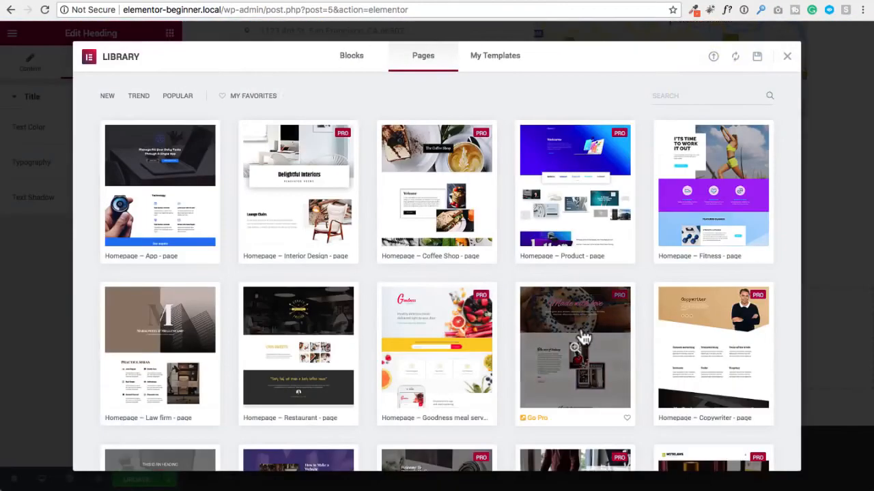
left_click(496, 59)
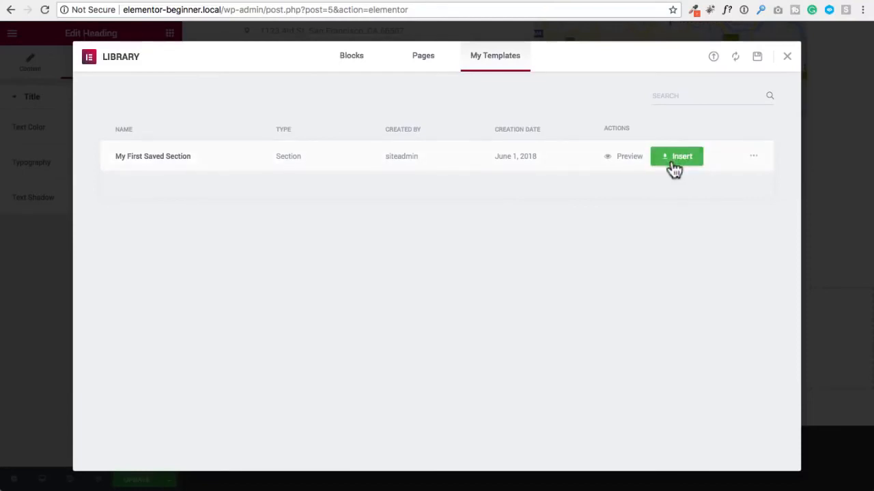
left_click(788, 58)
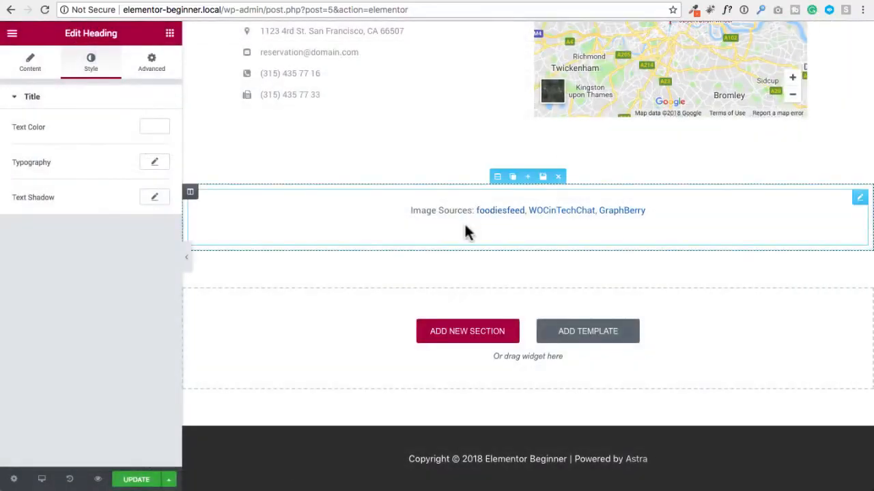
Step: Open an area for a new section above "Our Sweets Collection" and try the move handle of the "Tasty Breakfast" section
scroll(481, 245, "up", 10)
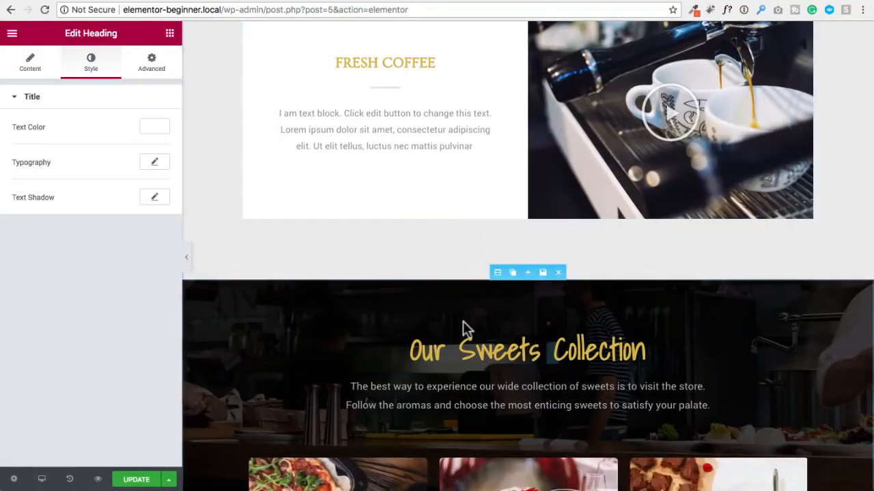
left_click(529, 273)
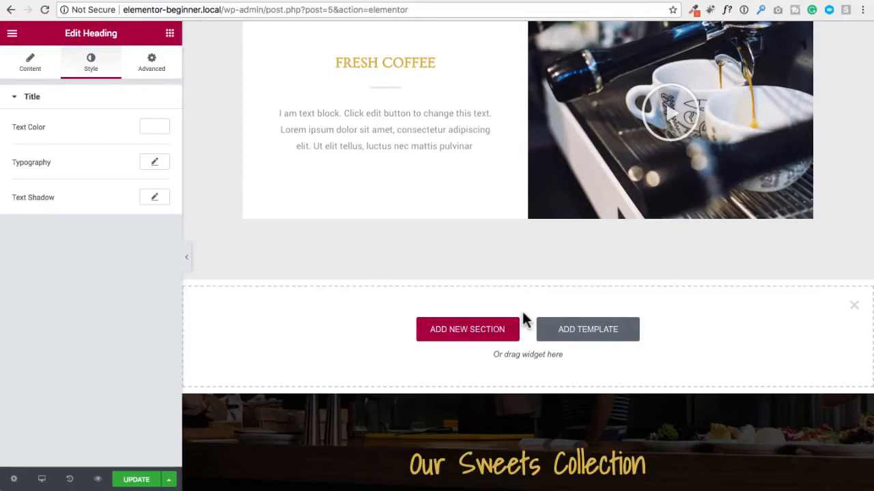
scroll(522, 314, "up", 15)
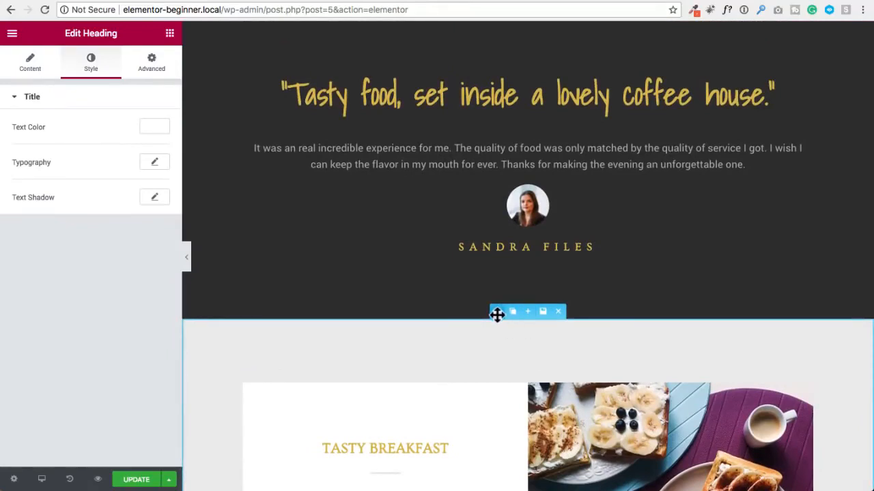
left_click_drag(498, 312, 494, 329)
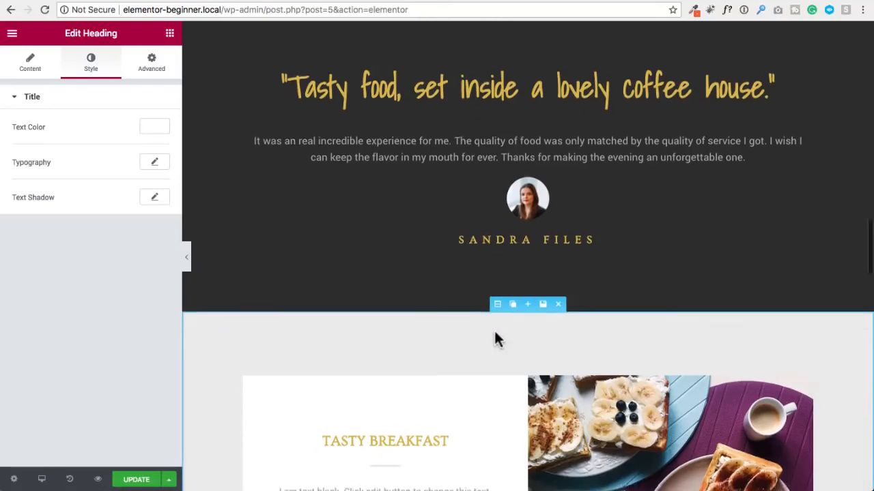
Step: Delete the dark heading-and-video section and the FAQ section so the page starts with the restaurant template
scroll(493, 331, "up", 20)
scroll(495, 339, "up", 15)
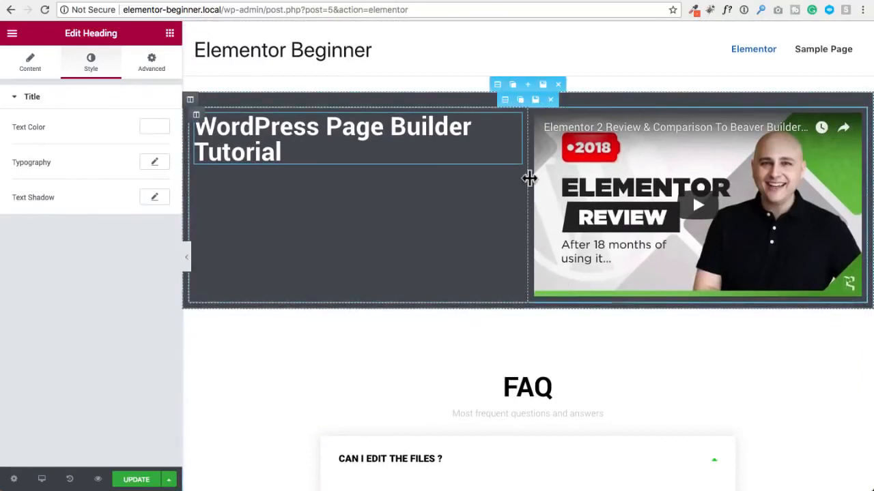
left_click(550, 100)
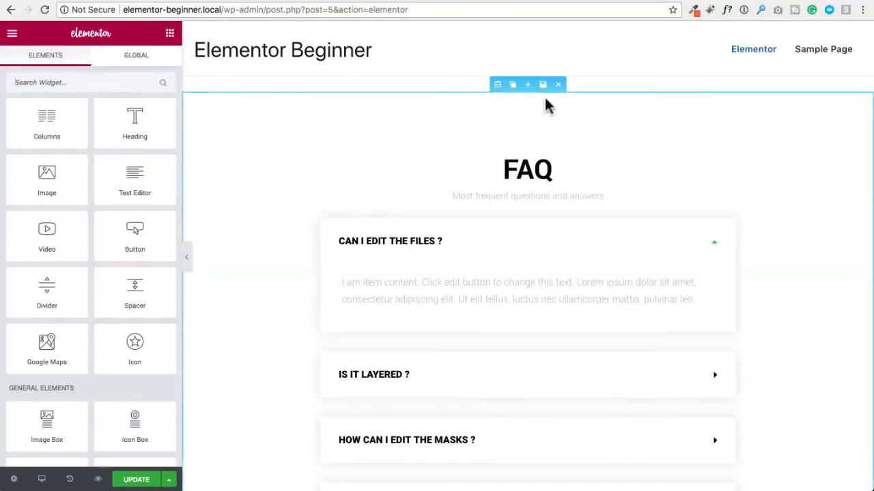
left_click(557, 84)
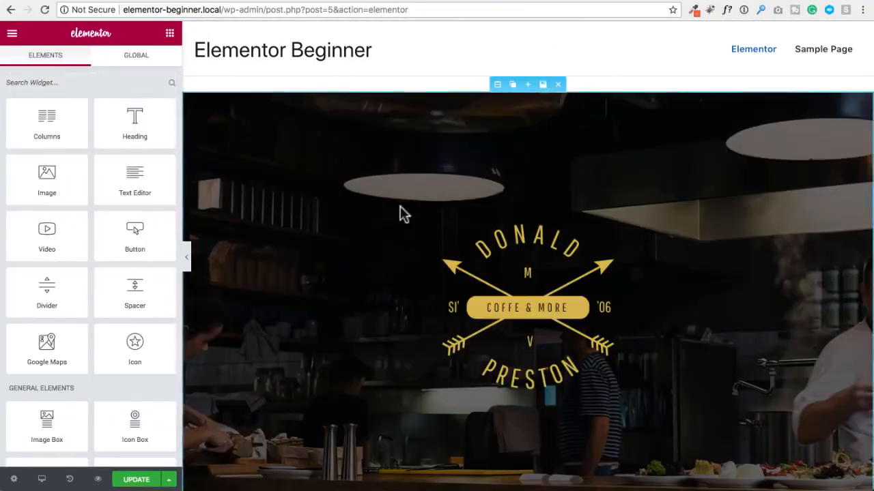
Step: Update the page and open a preview of its changes
left_click(137, 481)
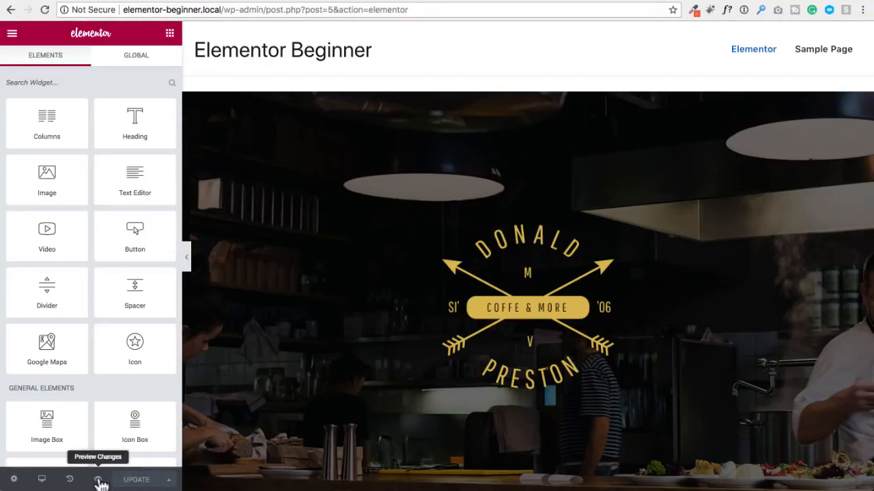
left_click(98, 480)
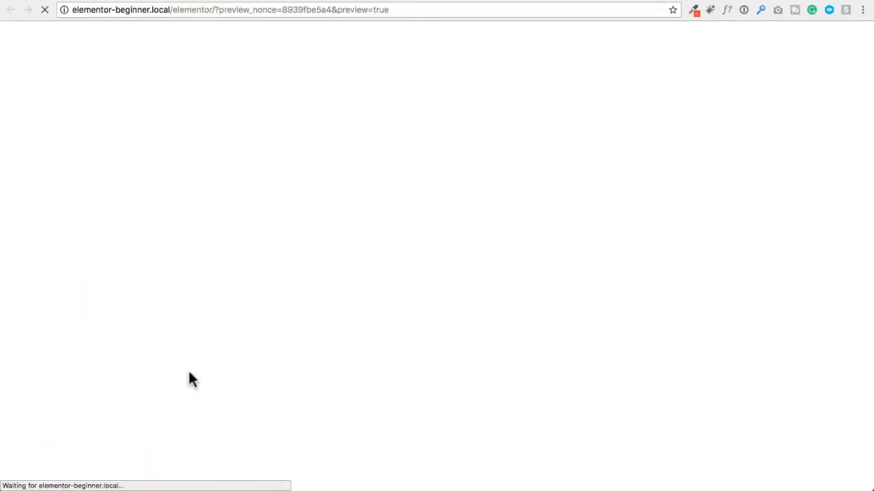